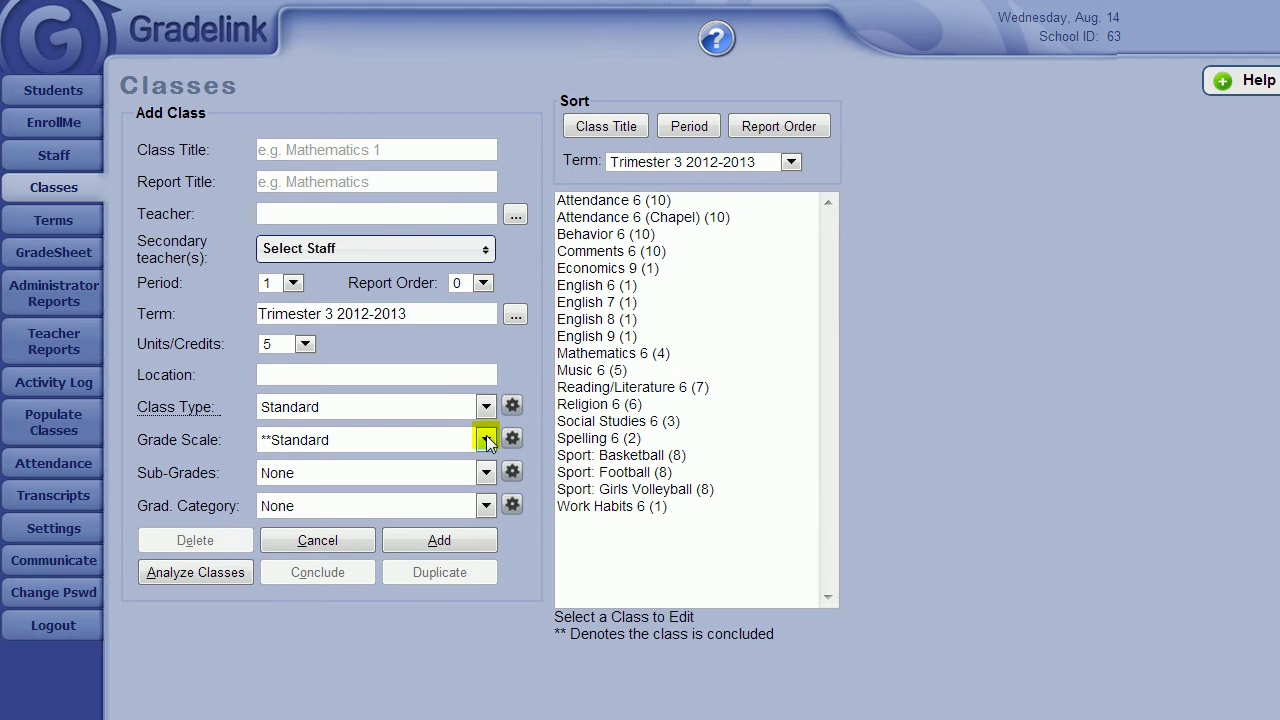
Step: Open grade scale management from the class form and load the **Alternative Grades scale
left_click(485, 440)
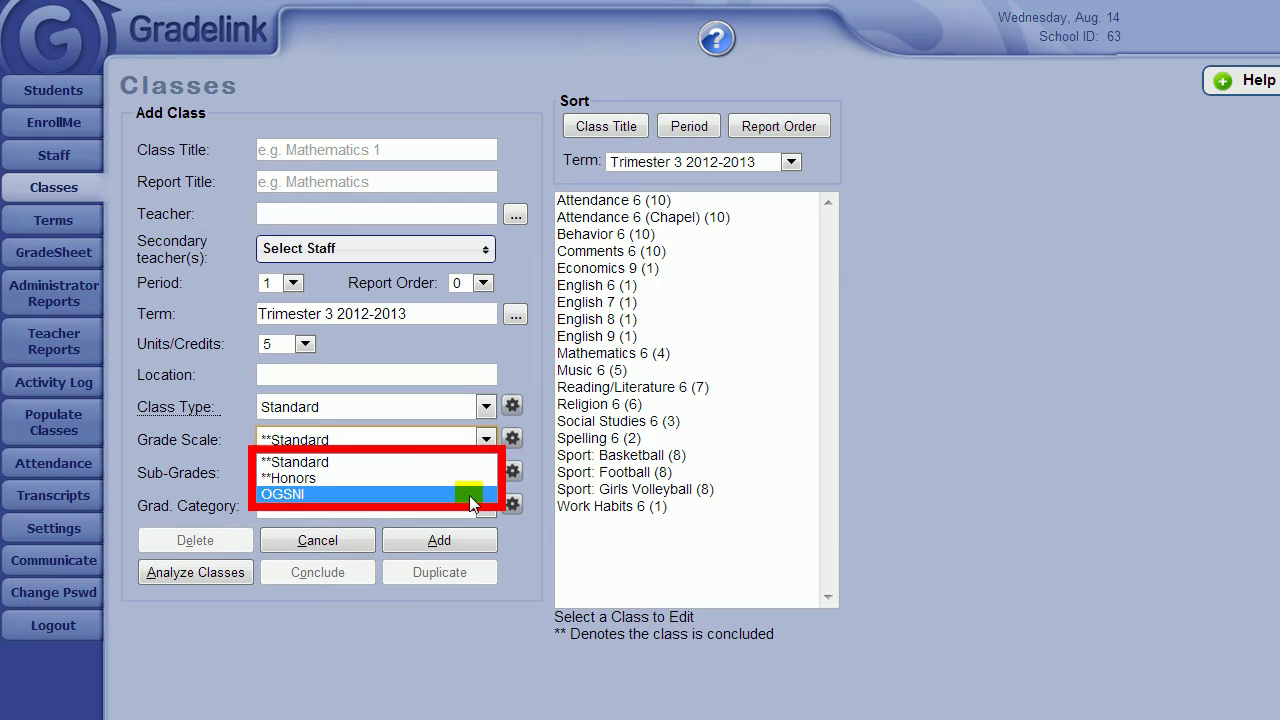
left_click(512, 438)
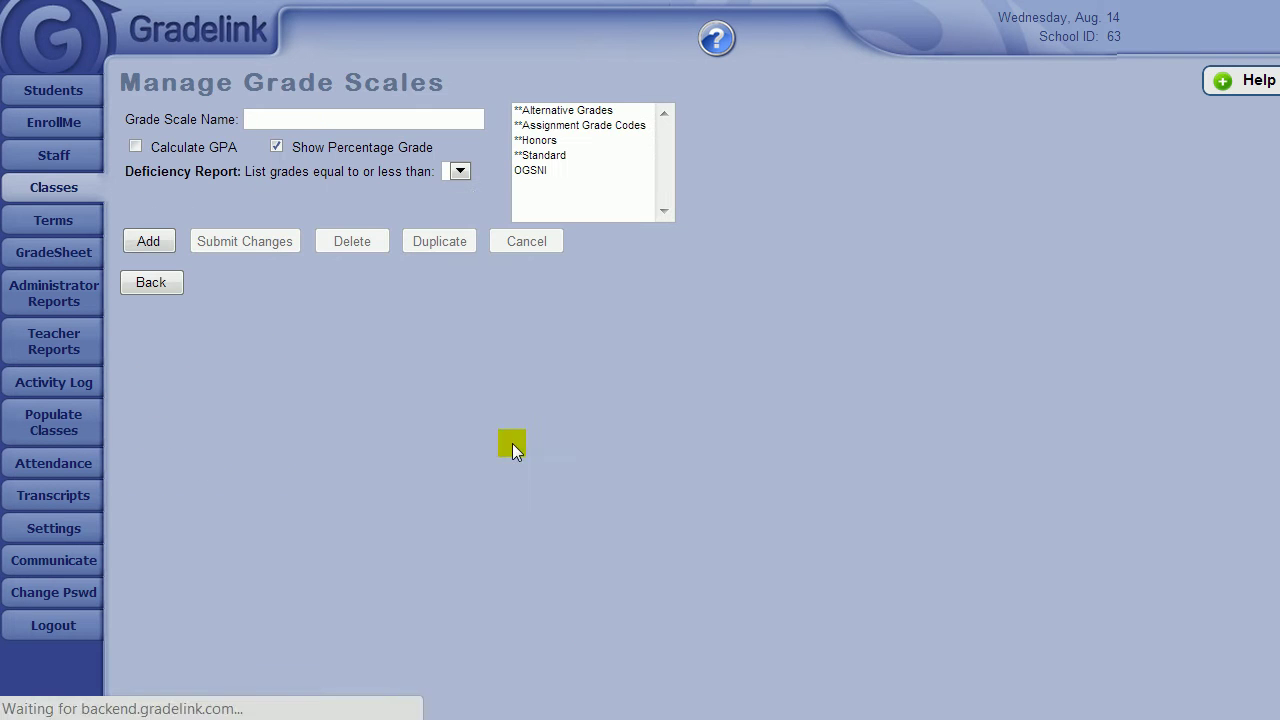
left_click(658, 116)
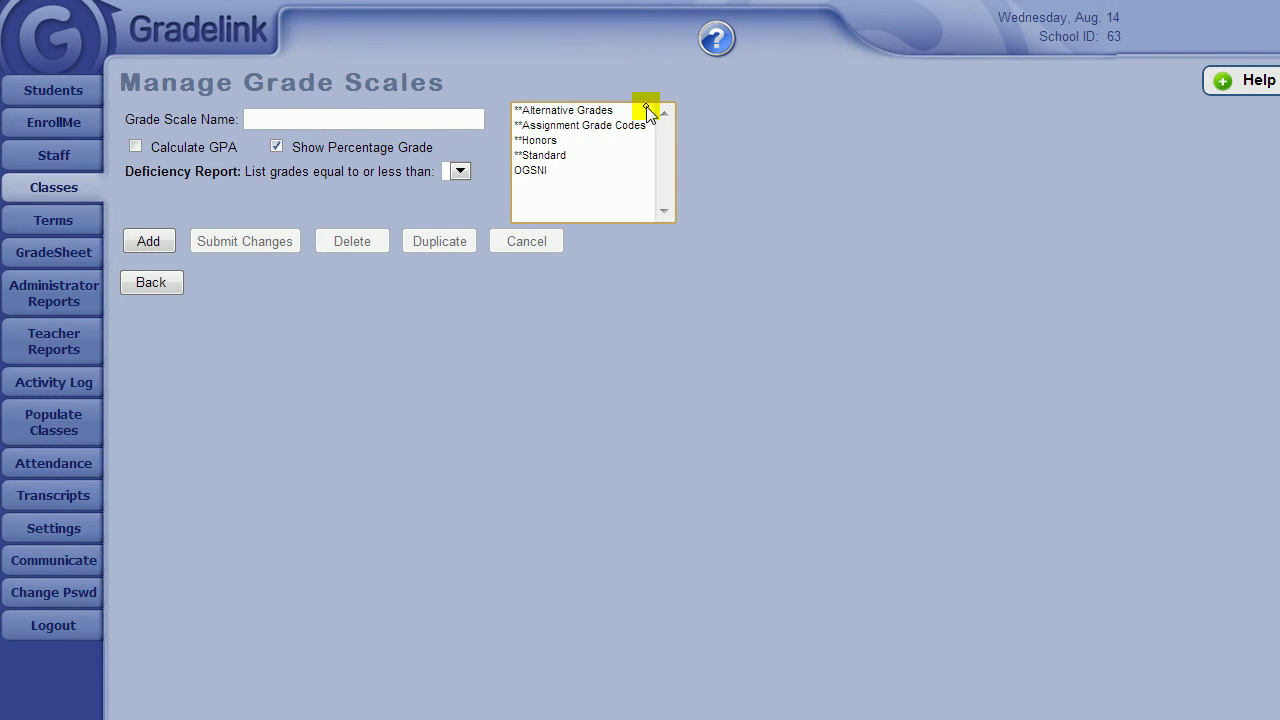
left_click(646, 110)
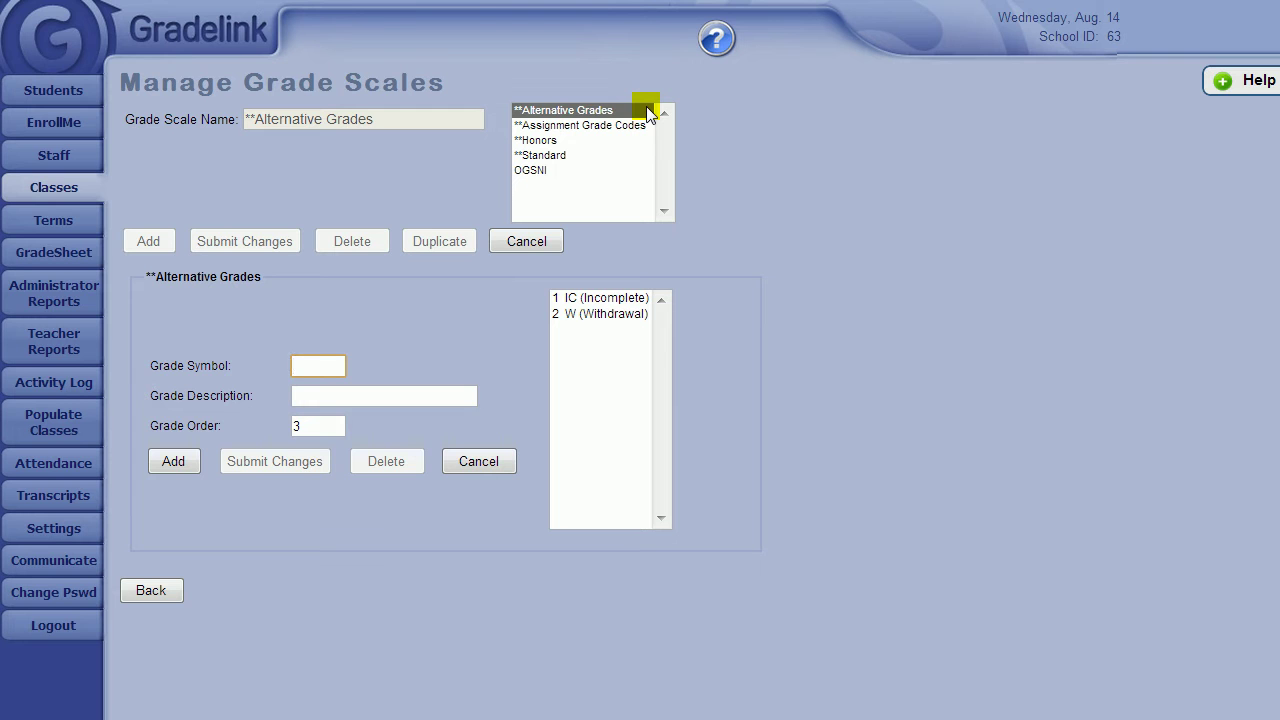
Step: Add an alternative grade with the symbol Ex and the description Excused, keeping grade order 3
left_click(431, 270)
left_click(341, 364)
type("Ex")
key("Tab")
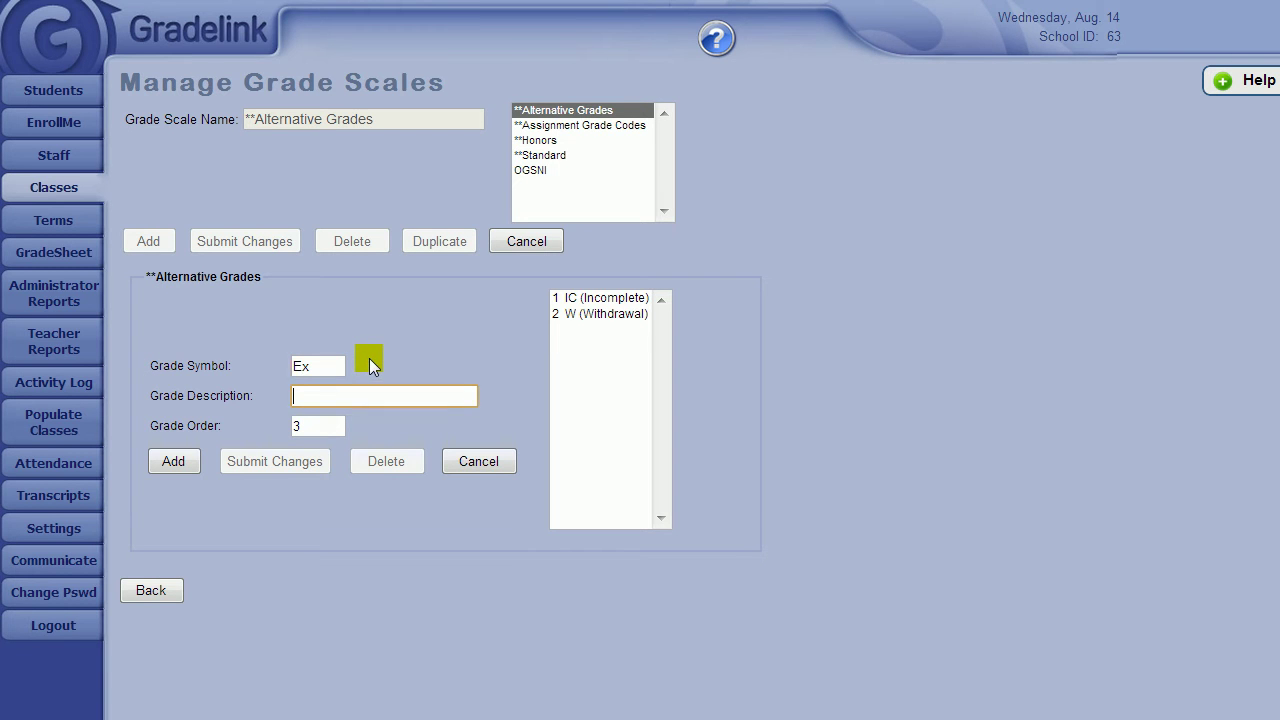
type("Excu")
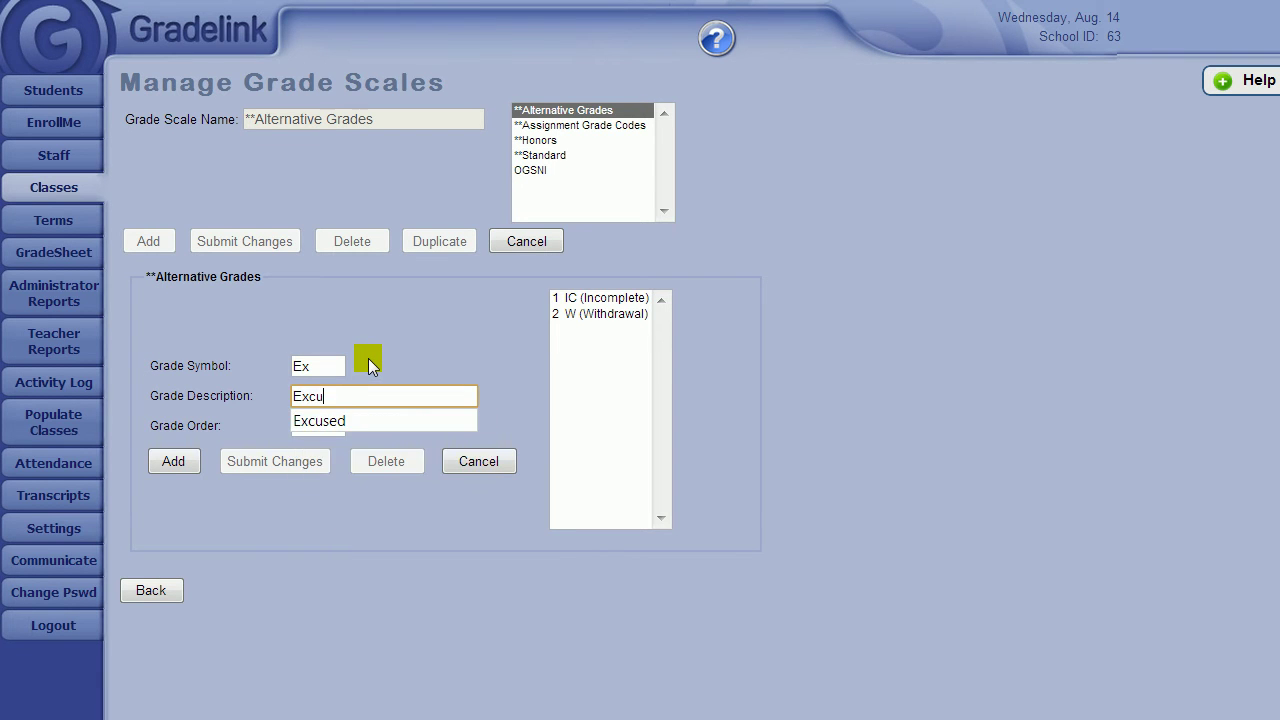
type("sed")
key("Tab")
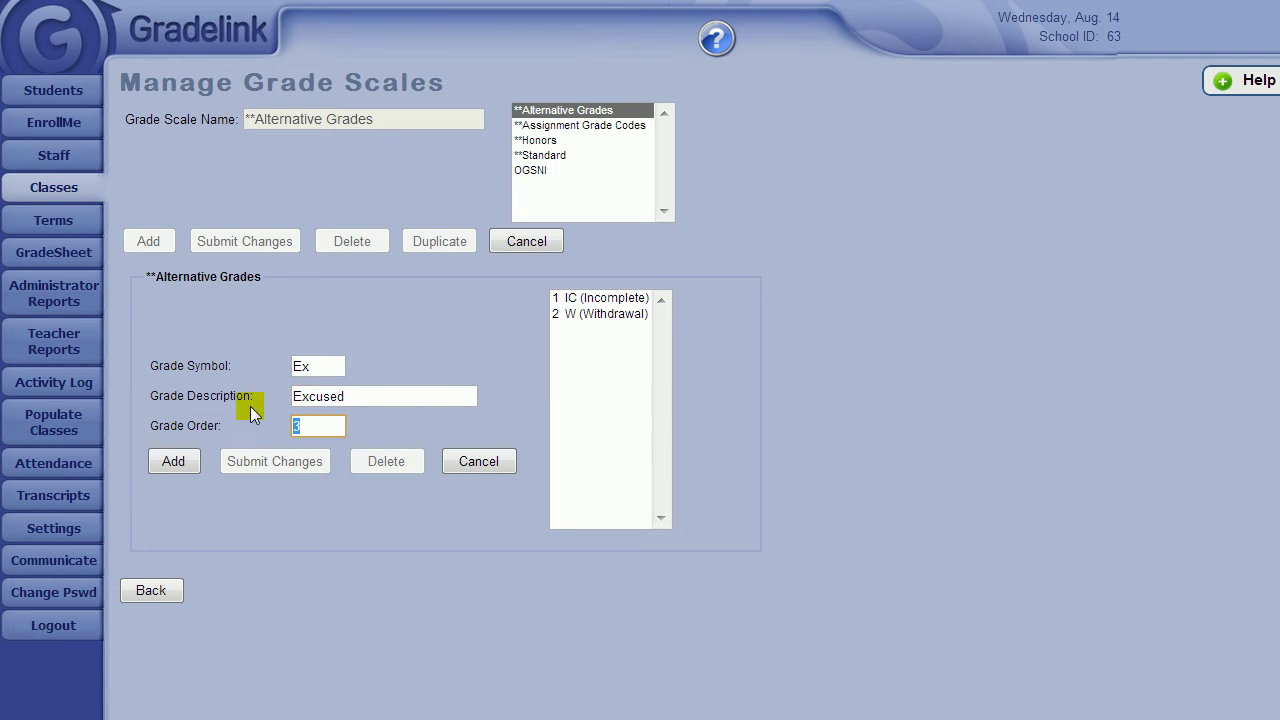
left_click(187, 461)
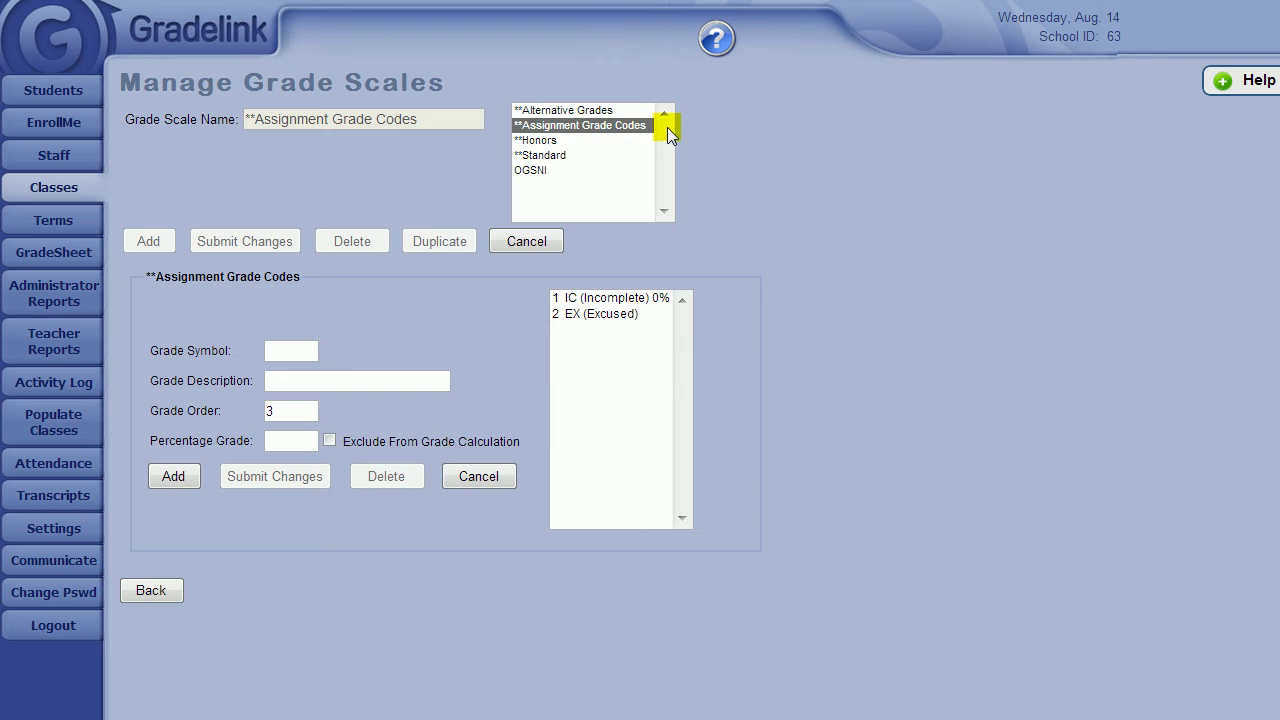
Step: Enter a new assignment grade code AB described as Absent, with percentage grade 0, and mark it as excluded from grade calculation
left_click(655, 298)
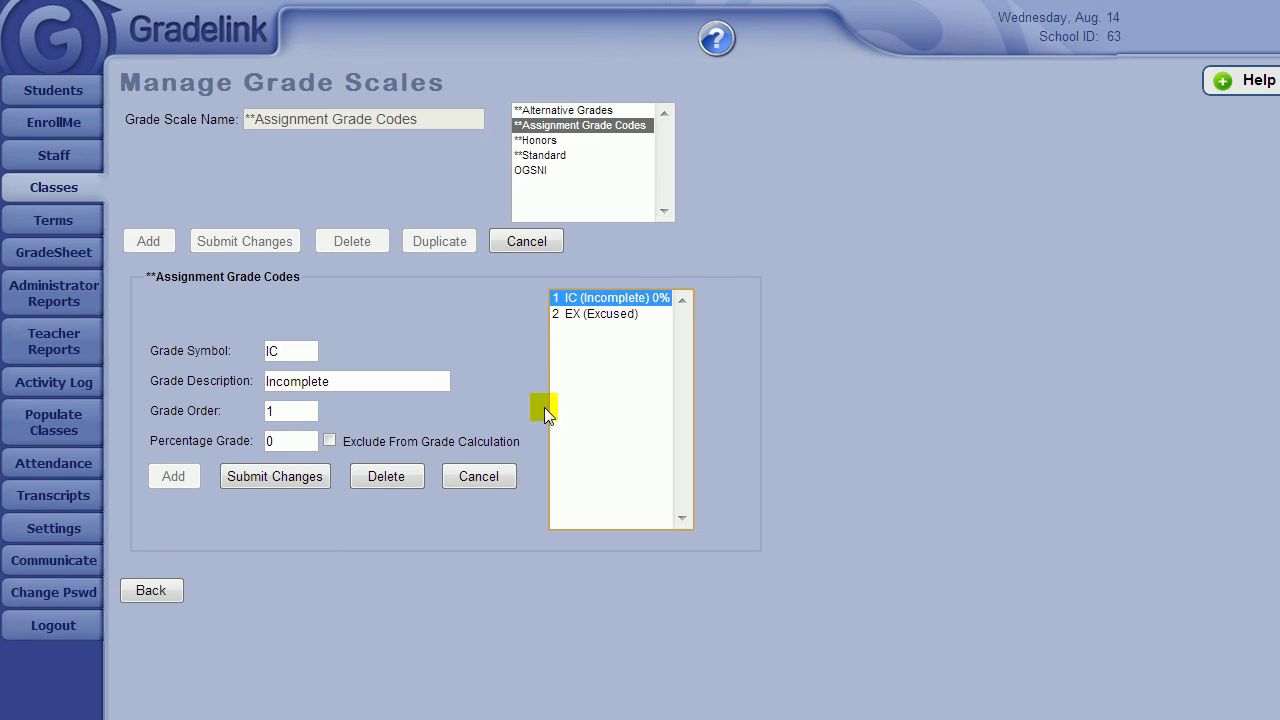
left_click(505, 476)
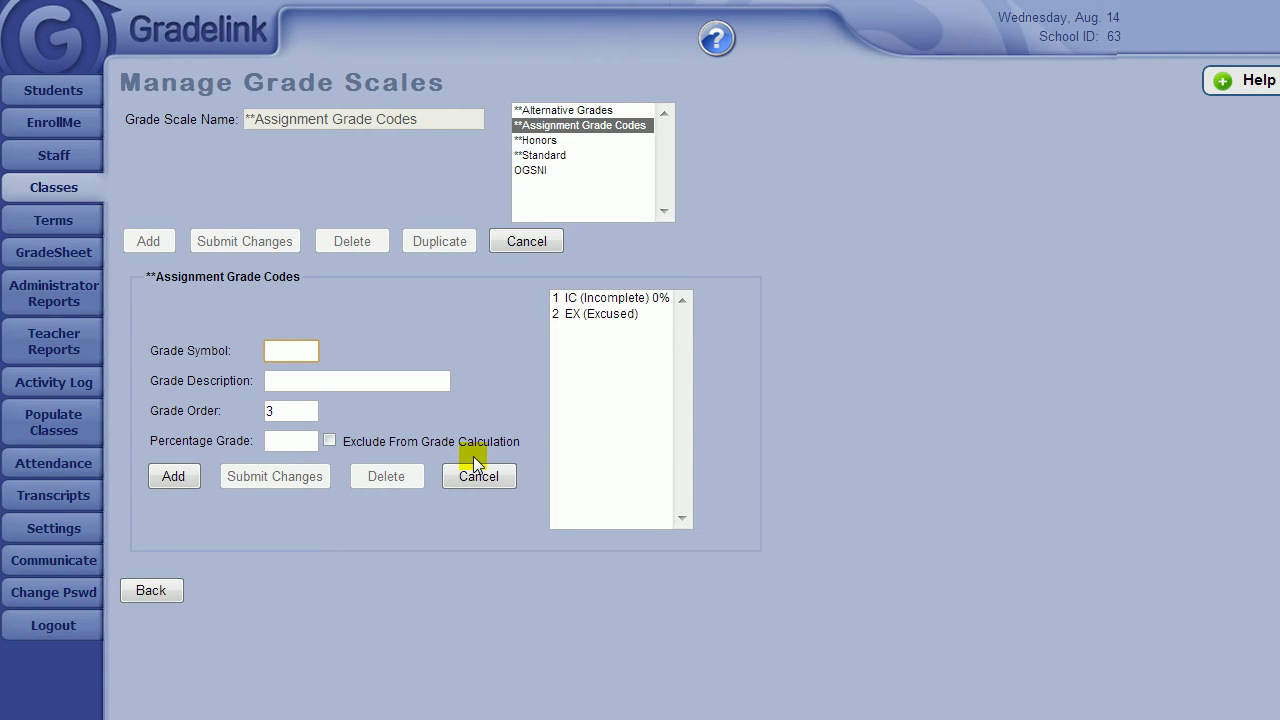
type("AB")
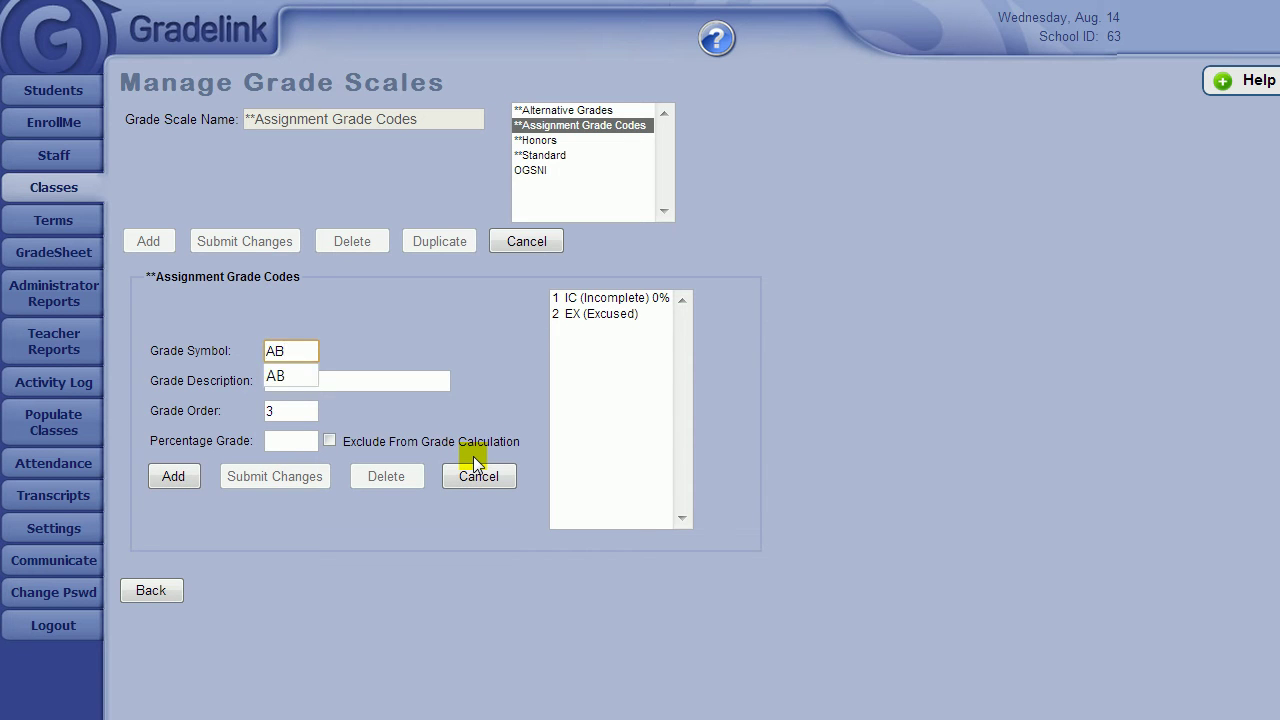
key("Tab")
type("Absent")
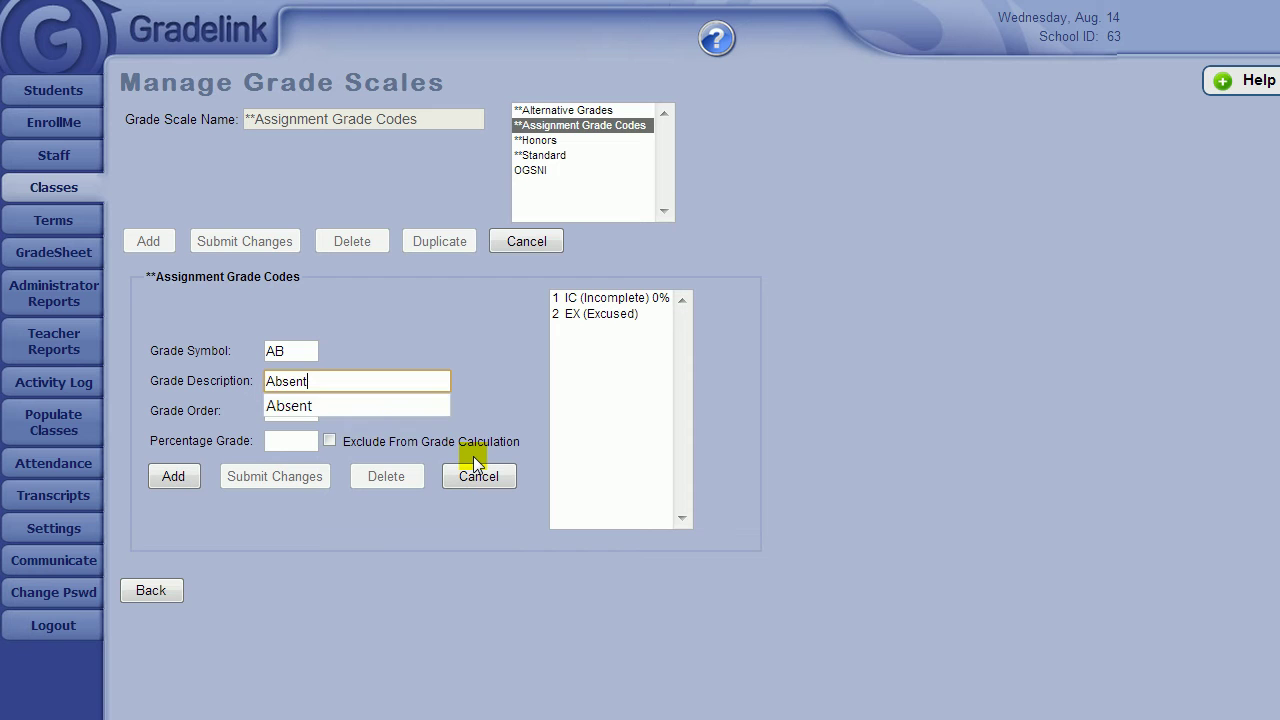
left_click(479, 392)
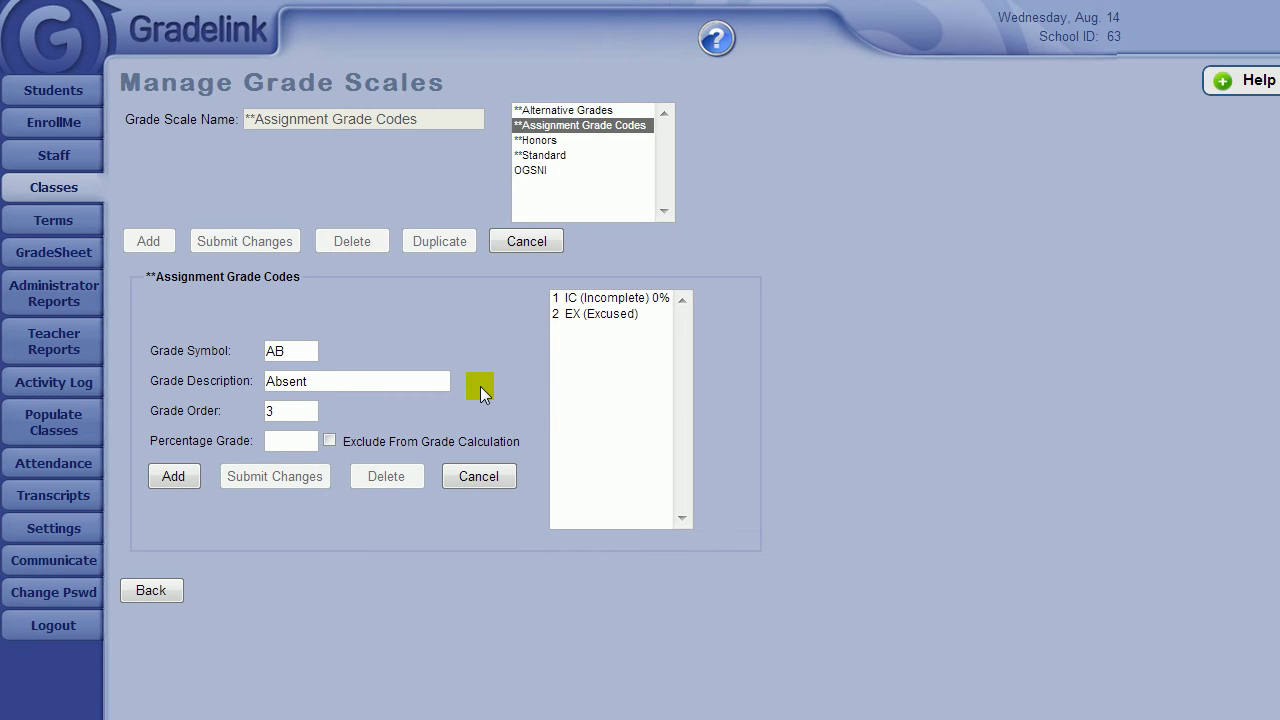
left_click(303, 414)
key("Tab")
type("0")
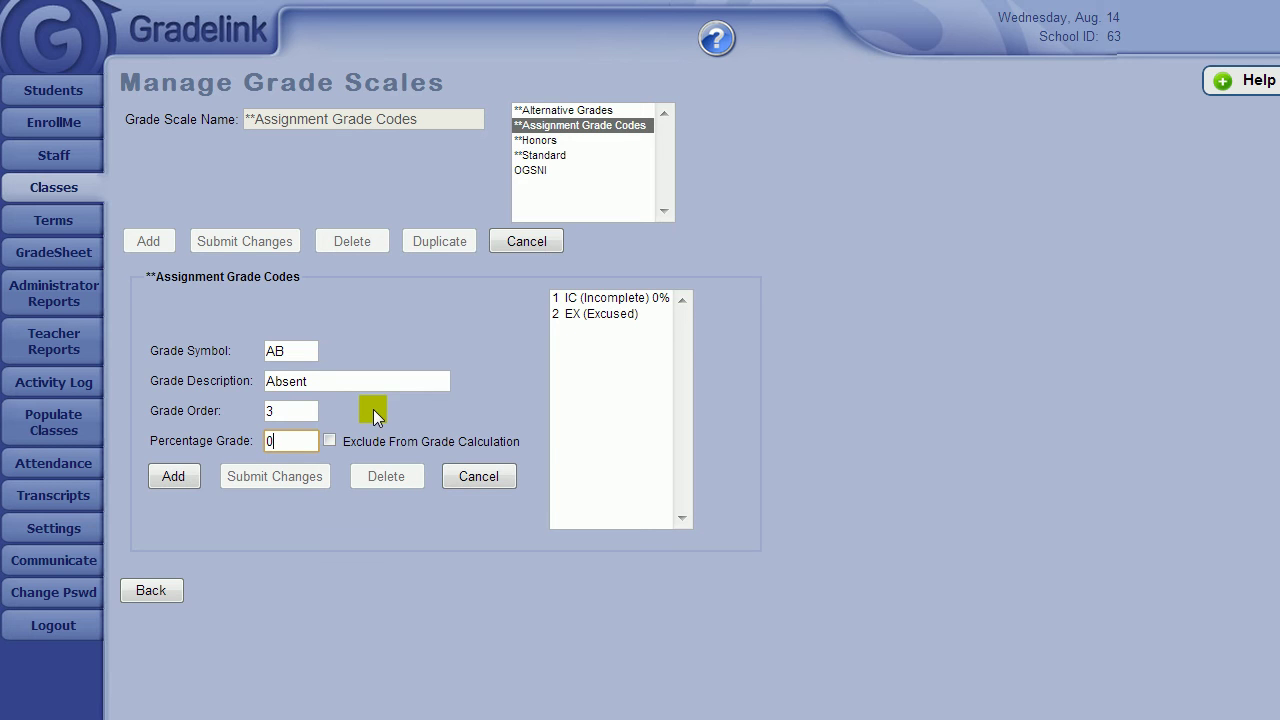
left_click(329, 441)
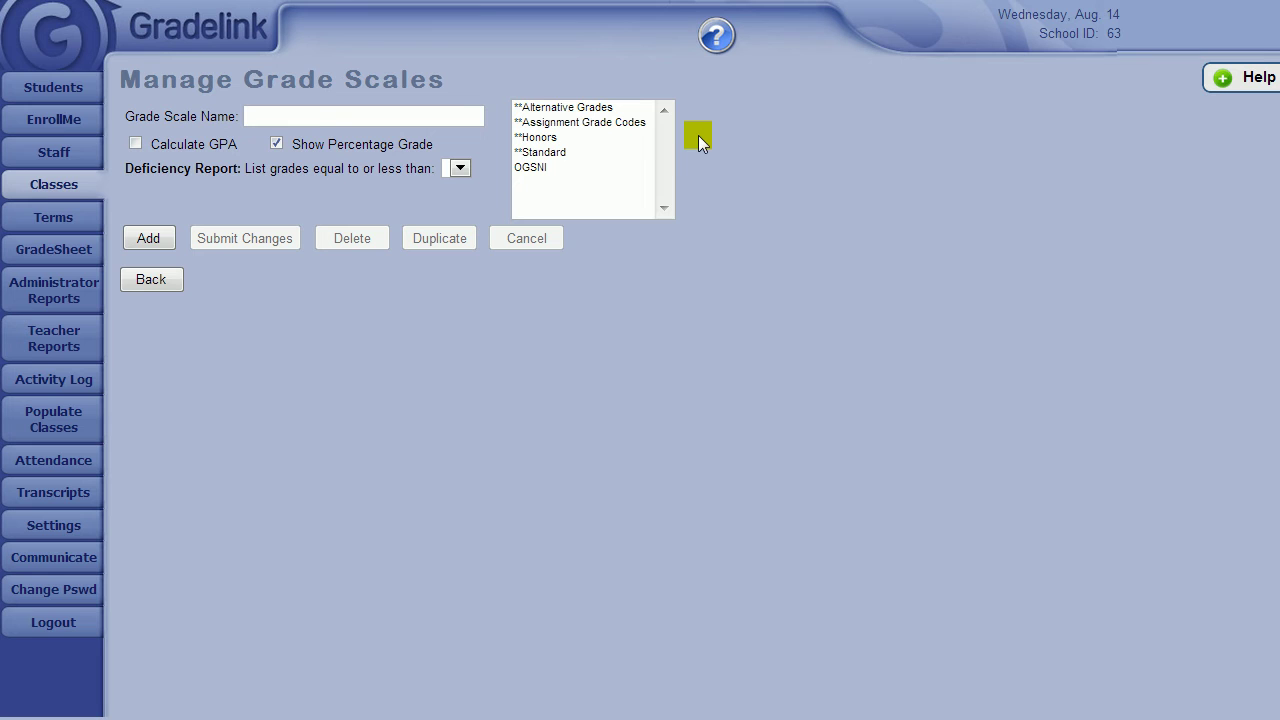
Step: Open the **Standard grade scale and examine the settings of its A grade, including the grade order
left_click(543, 153)
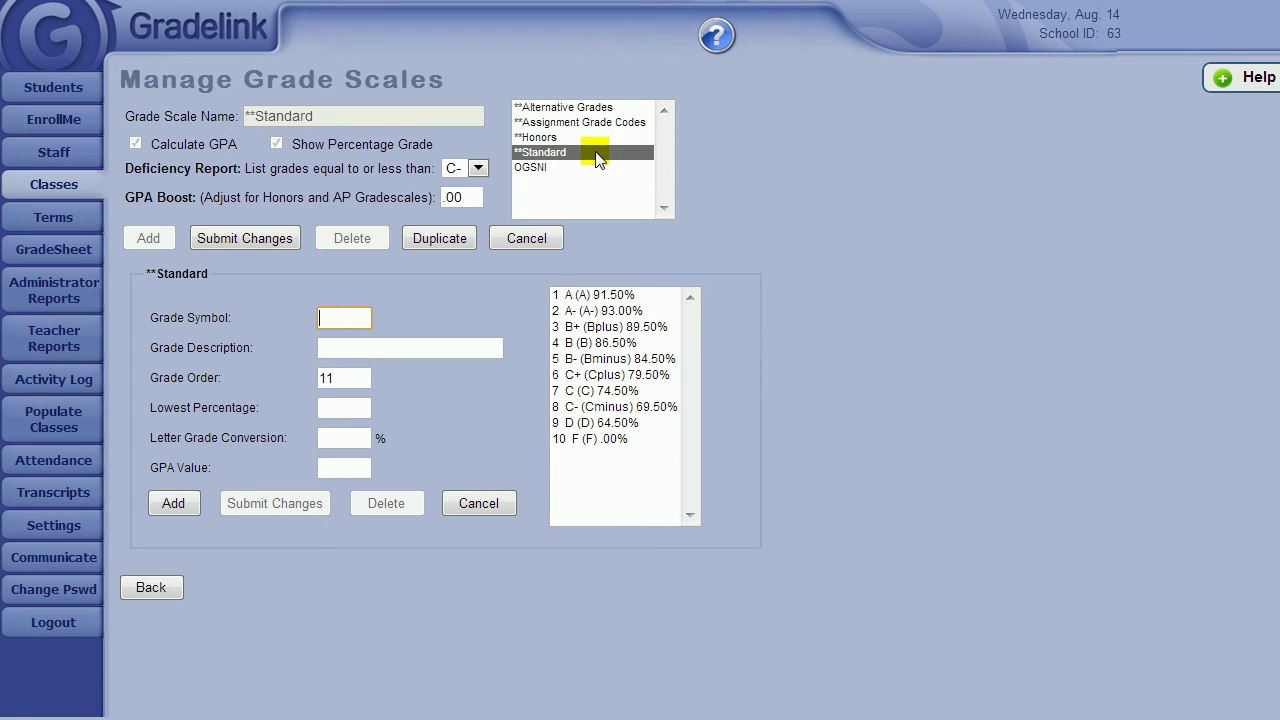
left_click(583, 294)
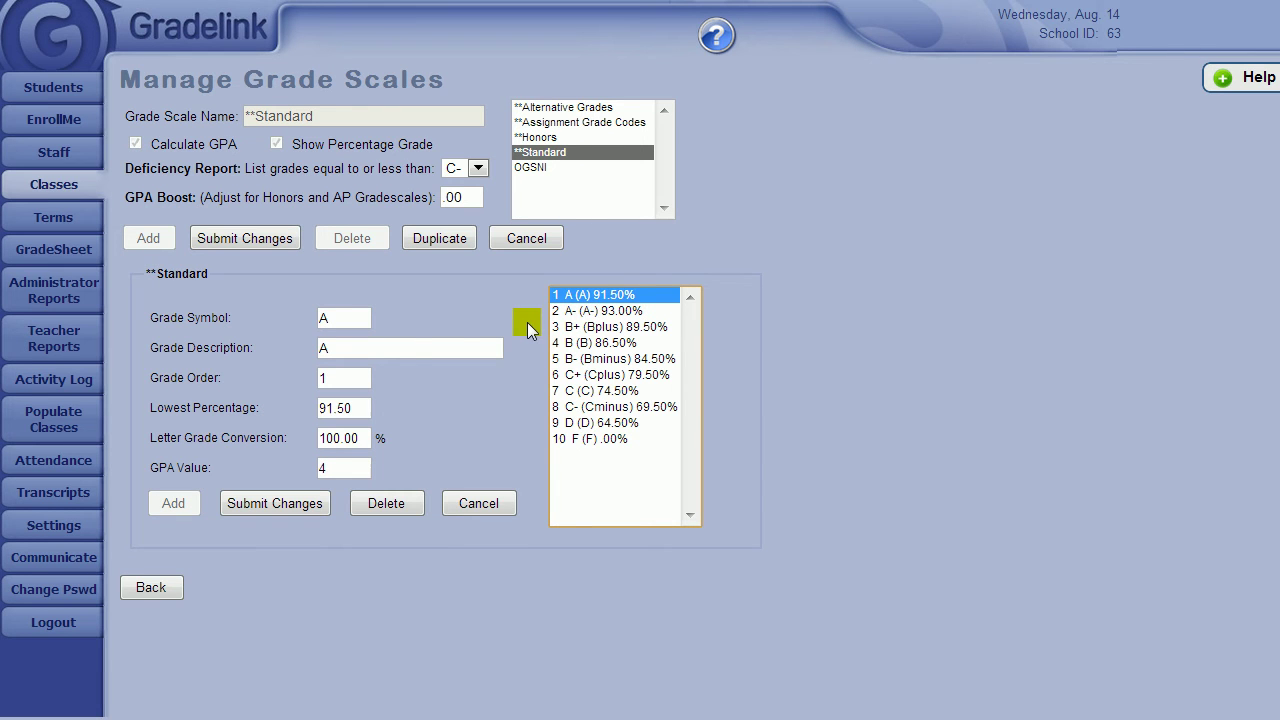
left_click(366, 377)
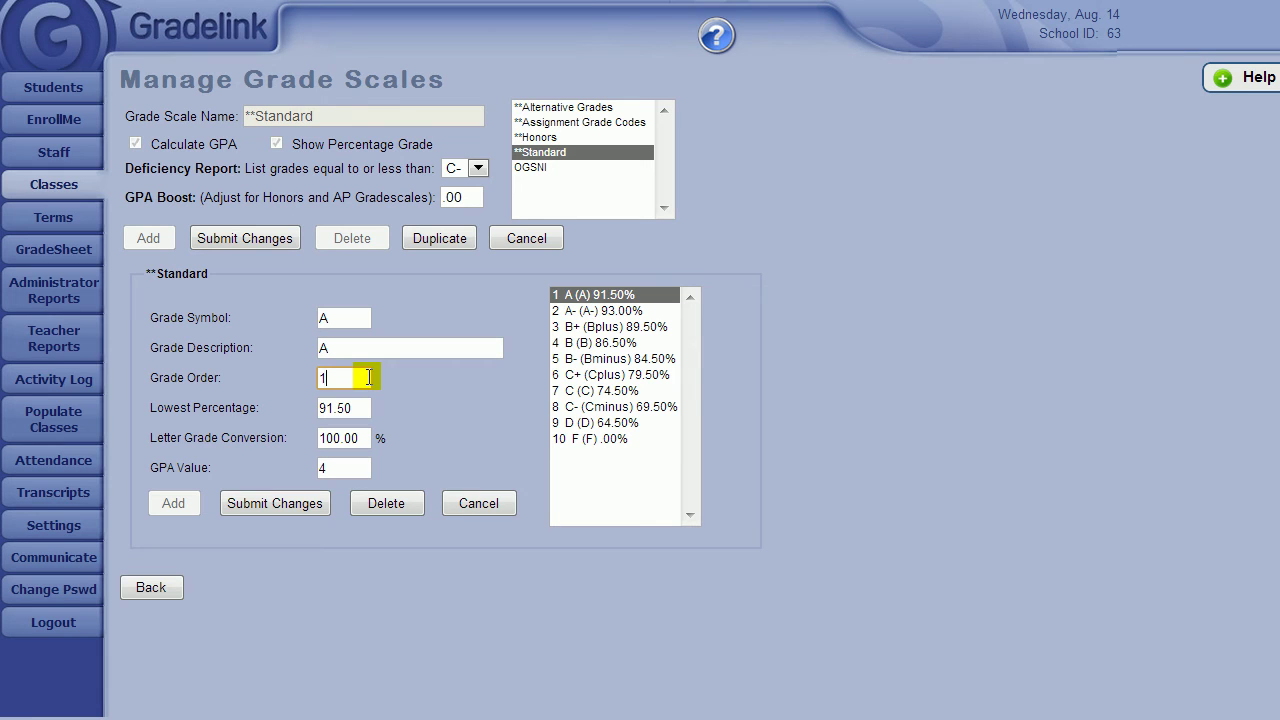
Step: Set the lowest percentage of the A- grade in the **Standard scale to 92.5 and submit the change
left_click(588, 311)
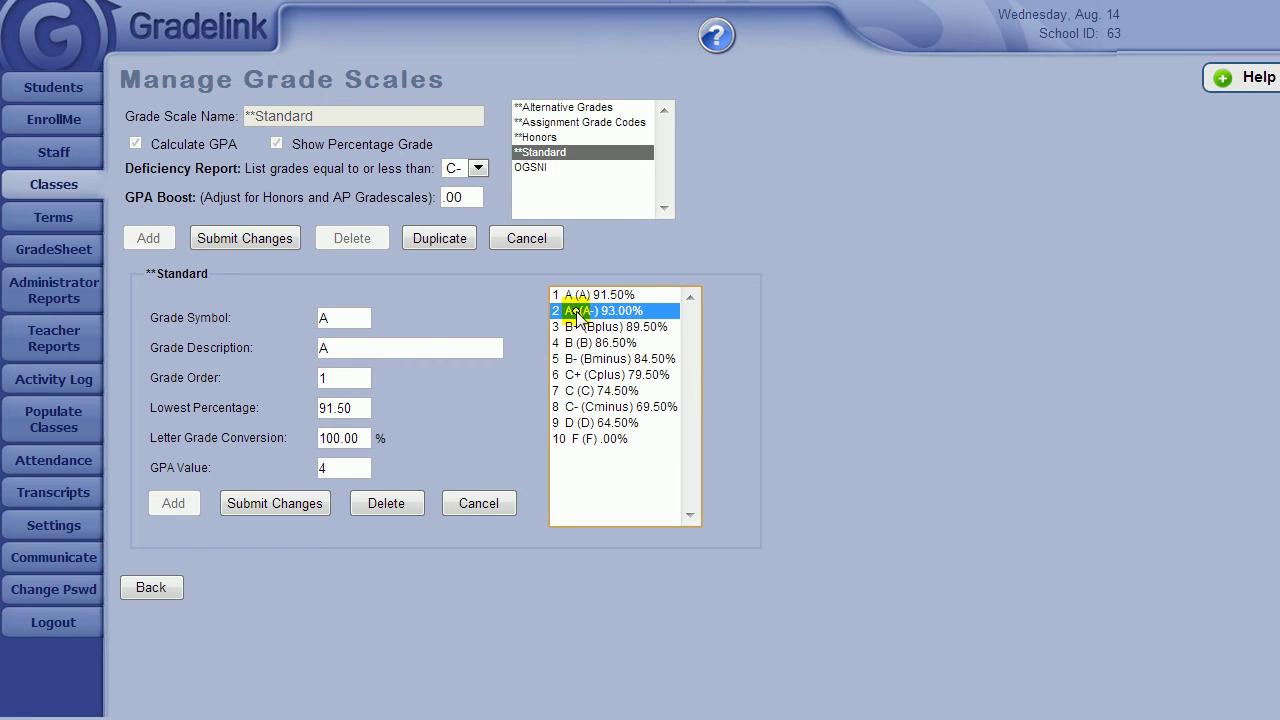
left_click(347, 380)
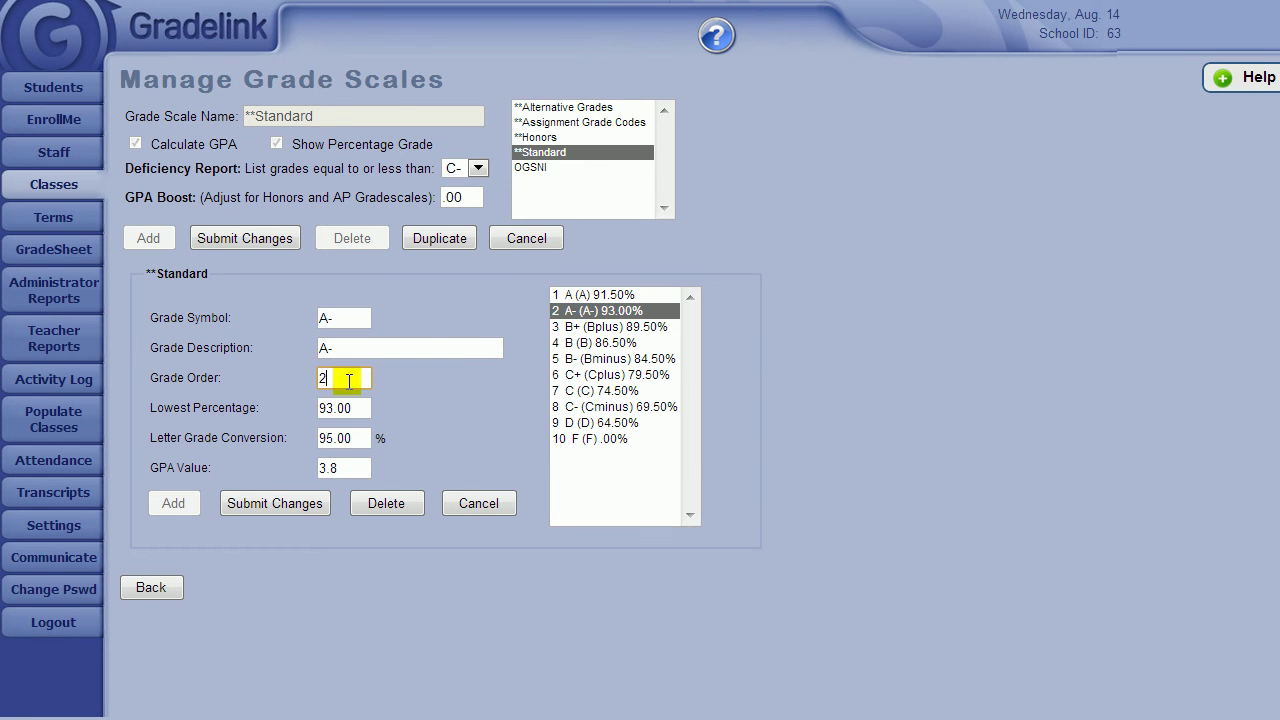
left_click(352, 408)
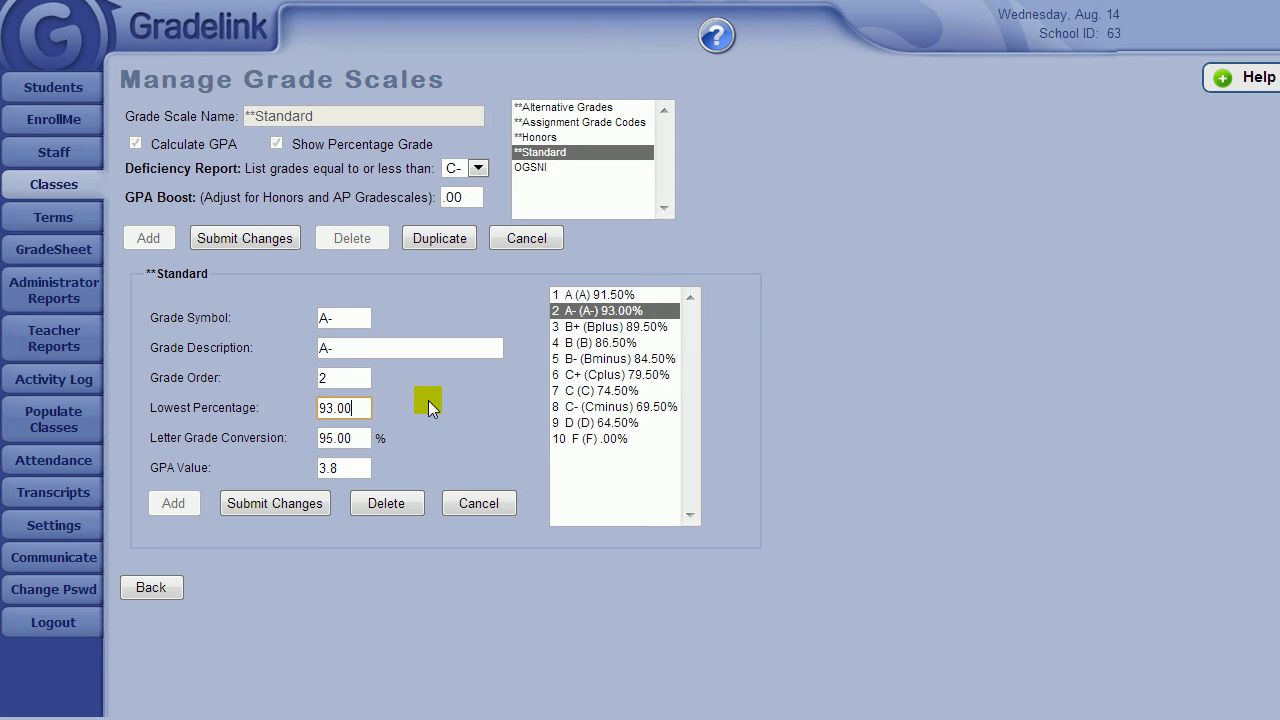
key("ctrl+a")
type("92.5")
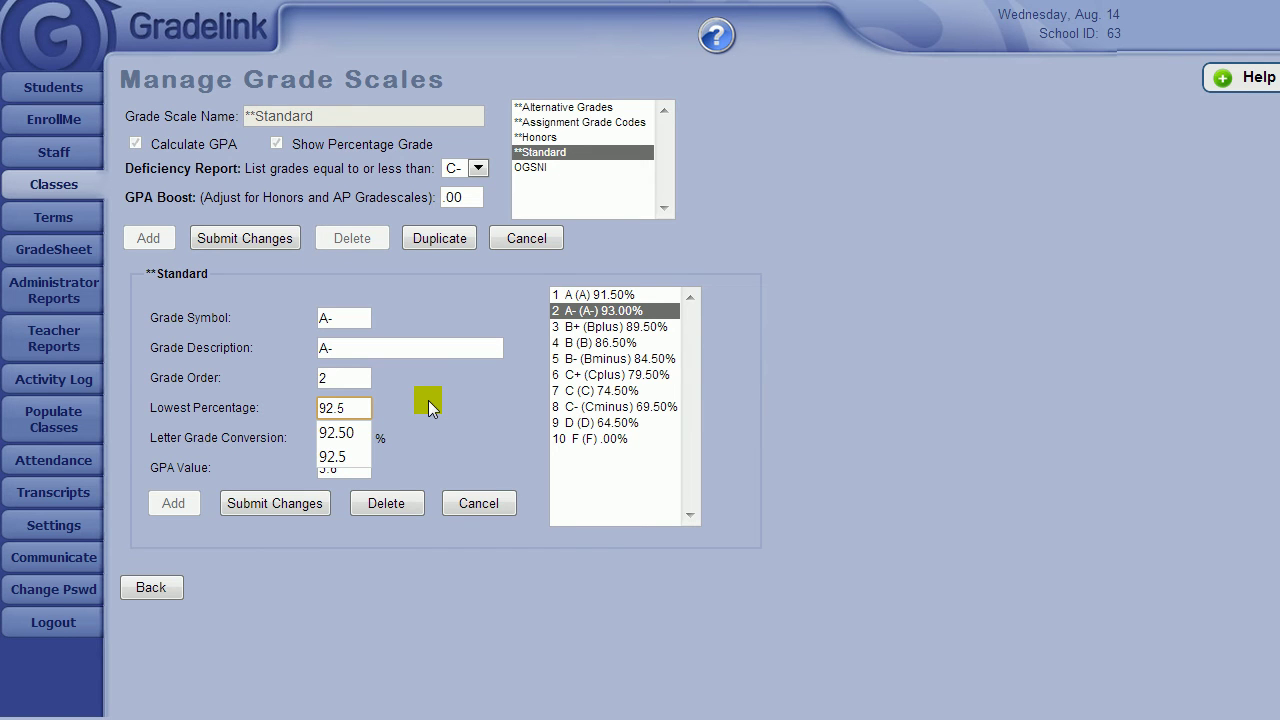
left_click(405, 408)
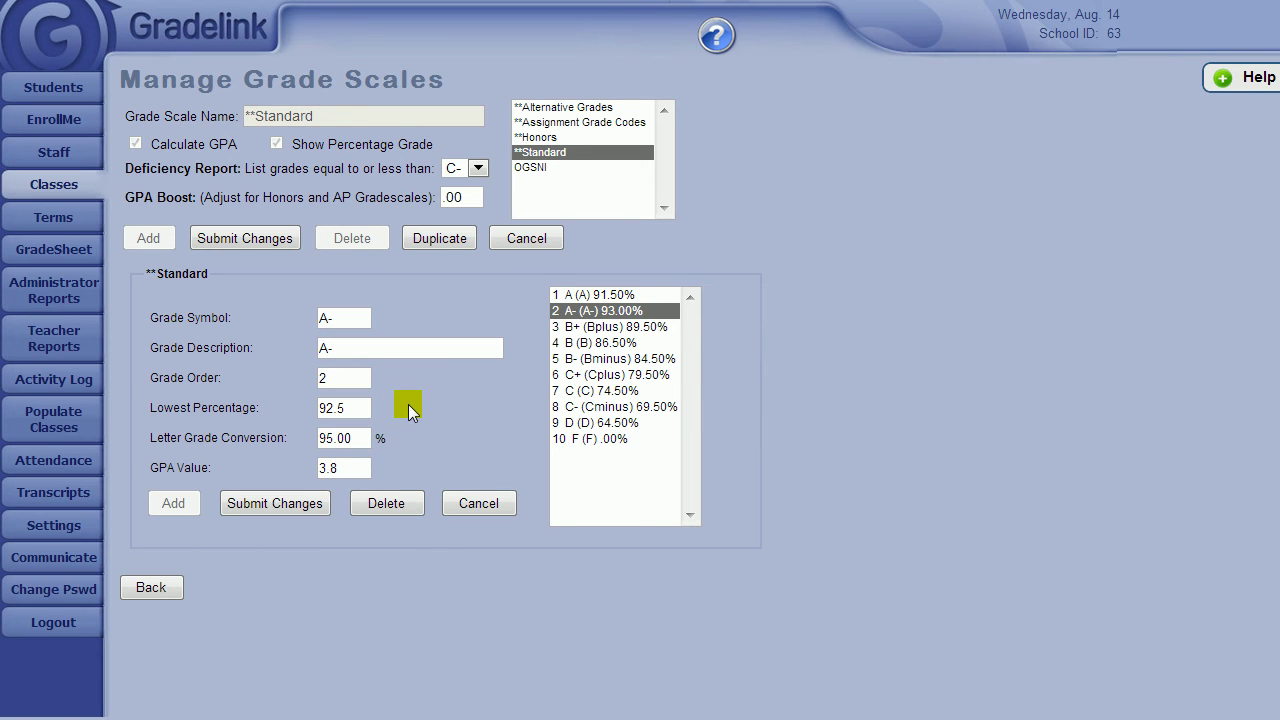
left_click(304, 507)
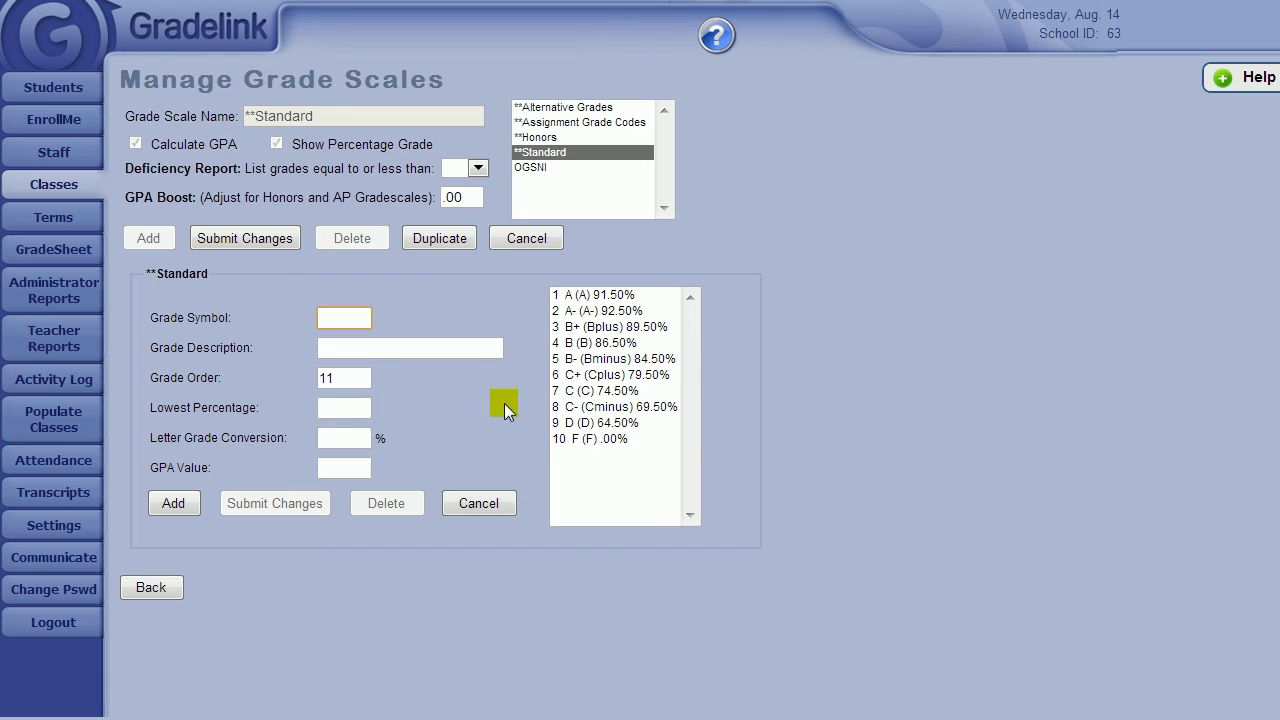
Step: Examine the B- grade's letter grade conversion and GPA value, and the deficiency report threshold of the **Standard scale
left_click(565, 364)
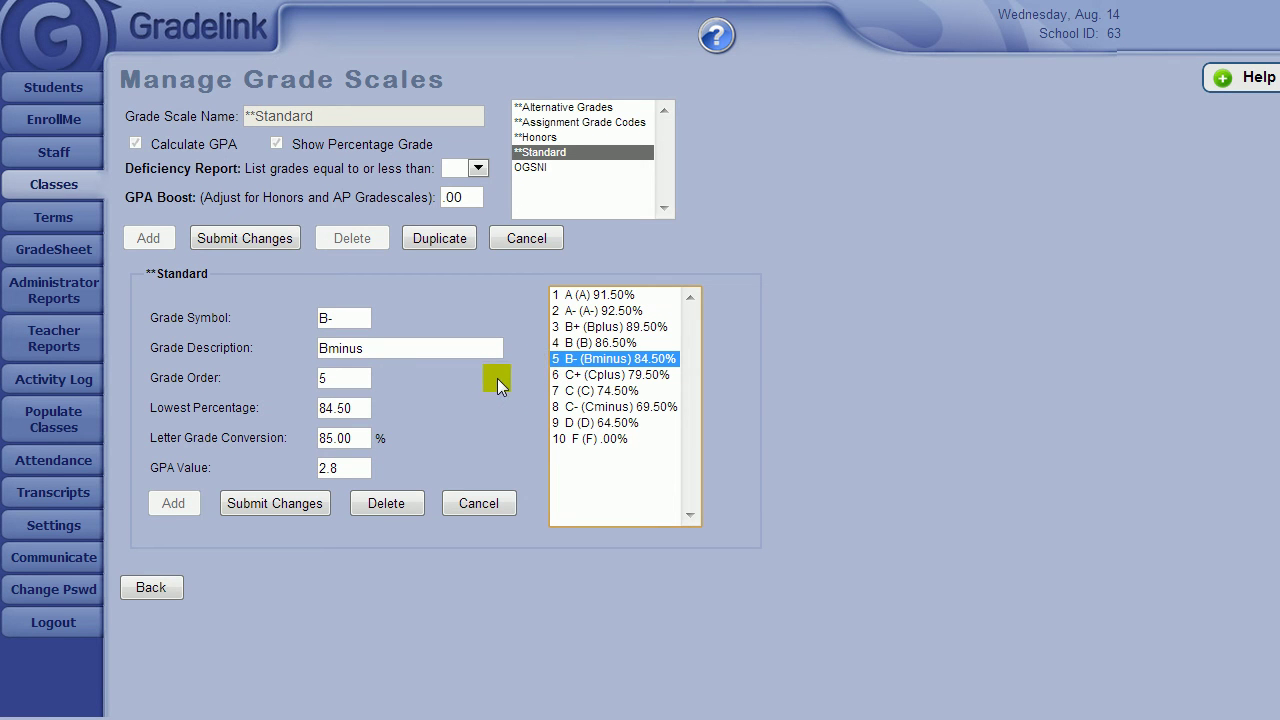
left_click(360, 435)
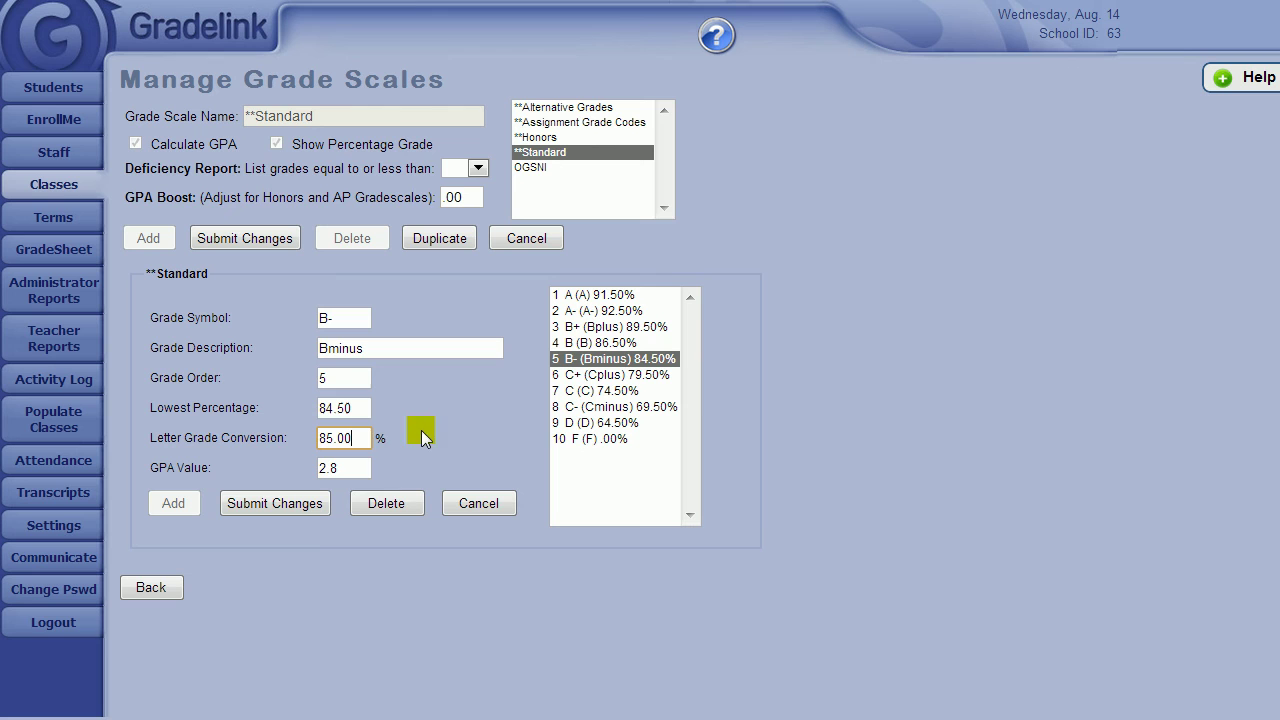
left_click(365, 467)
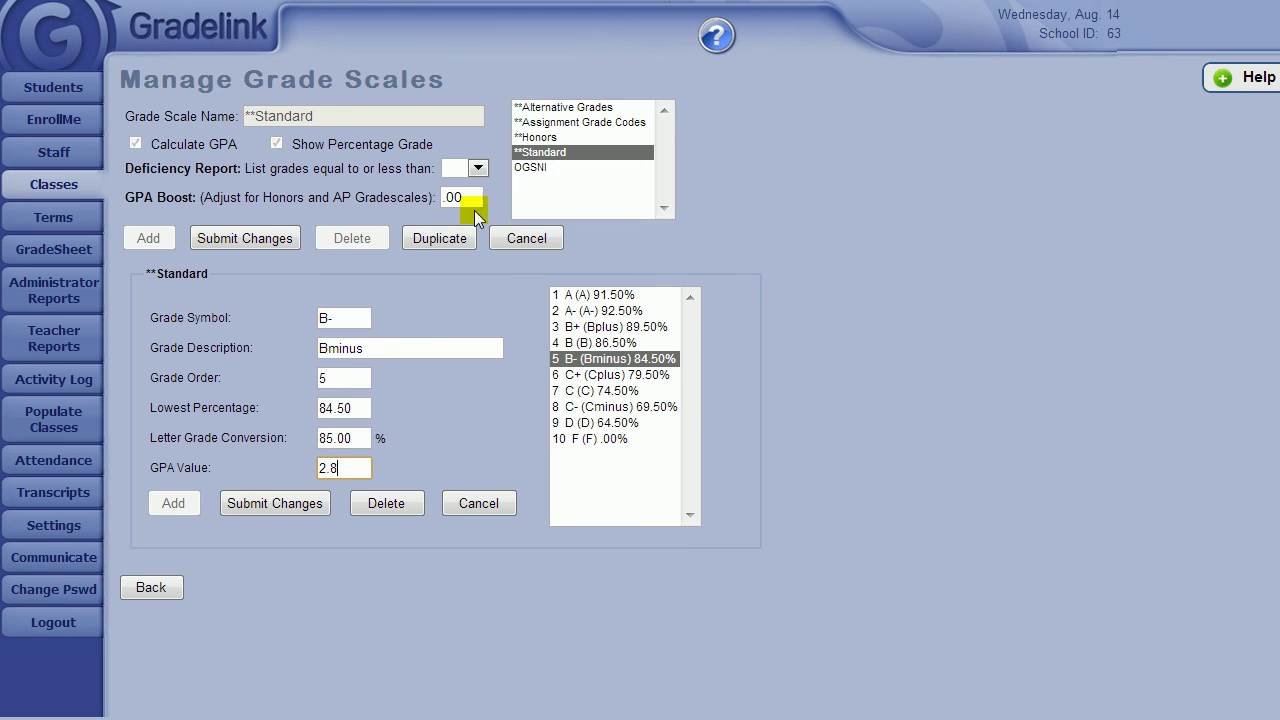
left_click(480, 169)
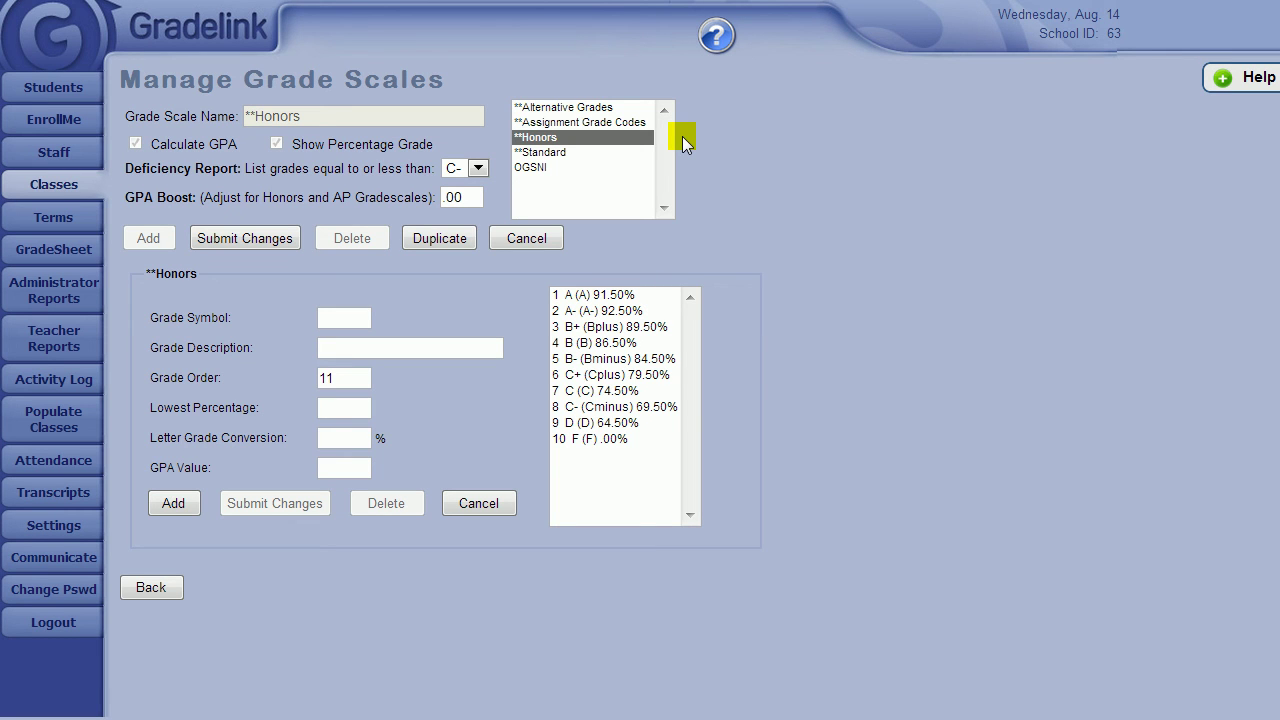
Step: Check the A grade's GPA value in the **Honors scale and set the scale's GPA boost to 1
left_click(590, 294)
left_click(343, 468)
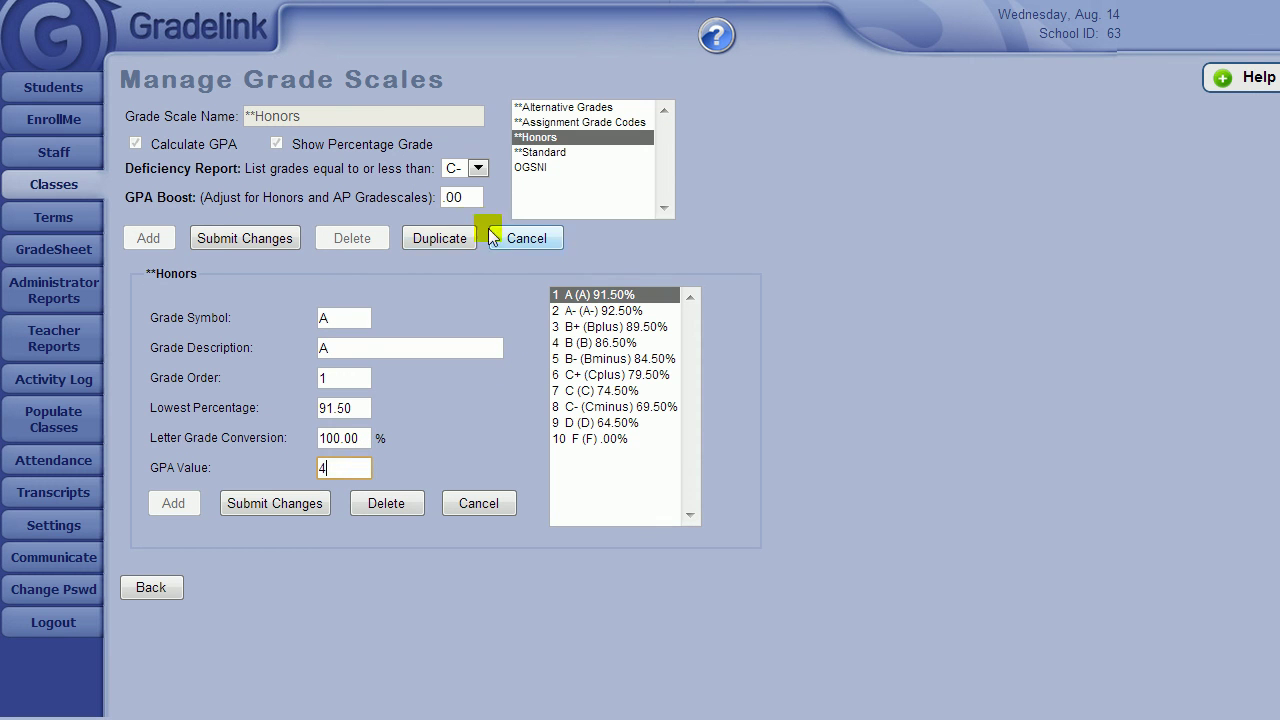
left_click(476, 196)
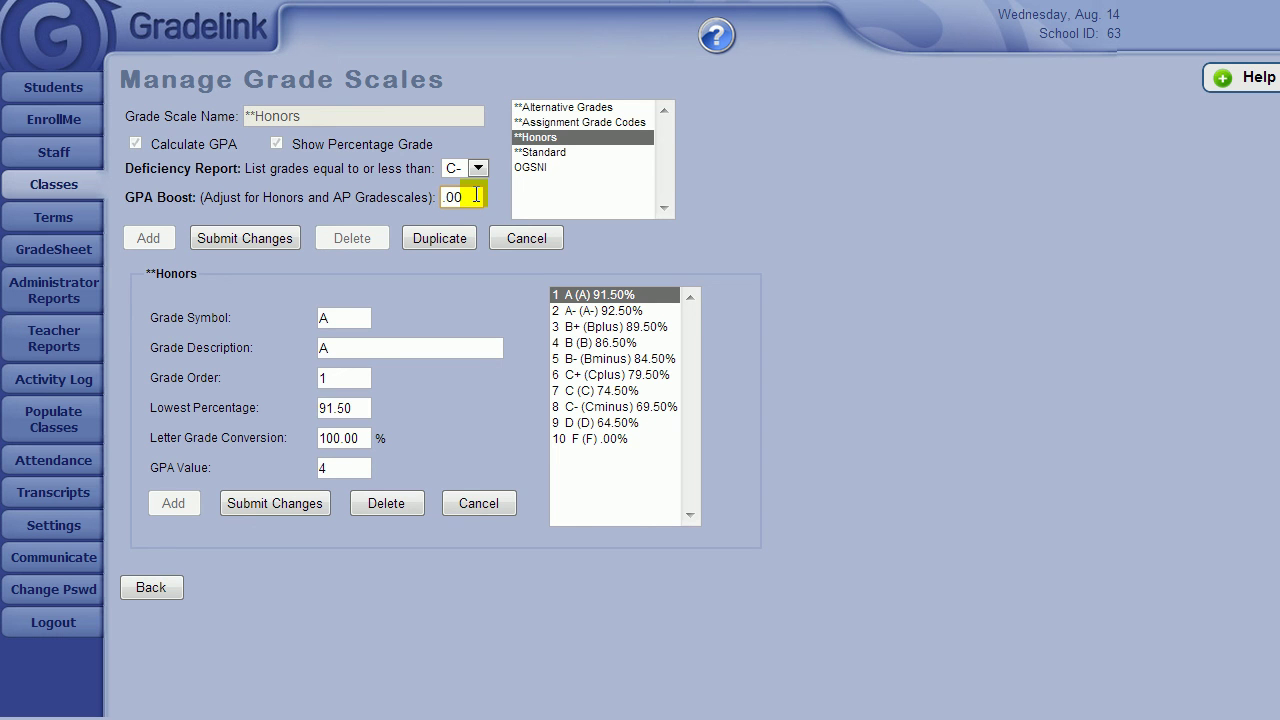
left_click_drag(476, 196, 402, 193)
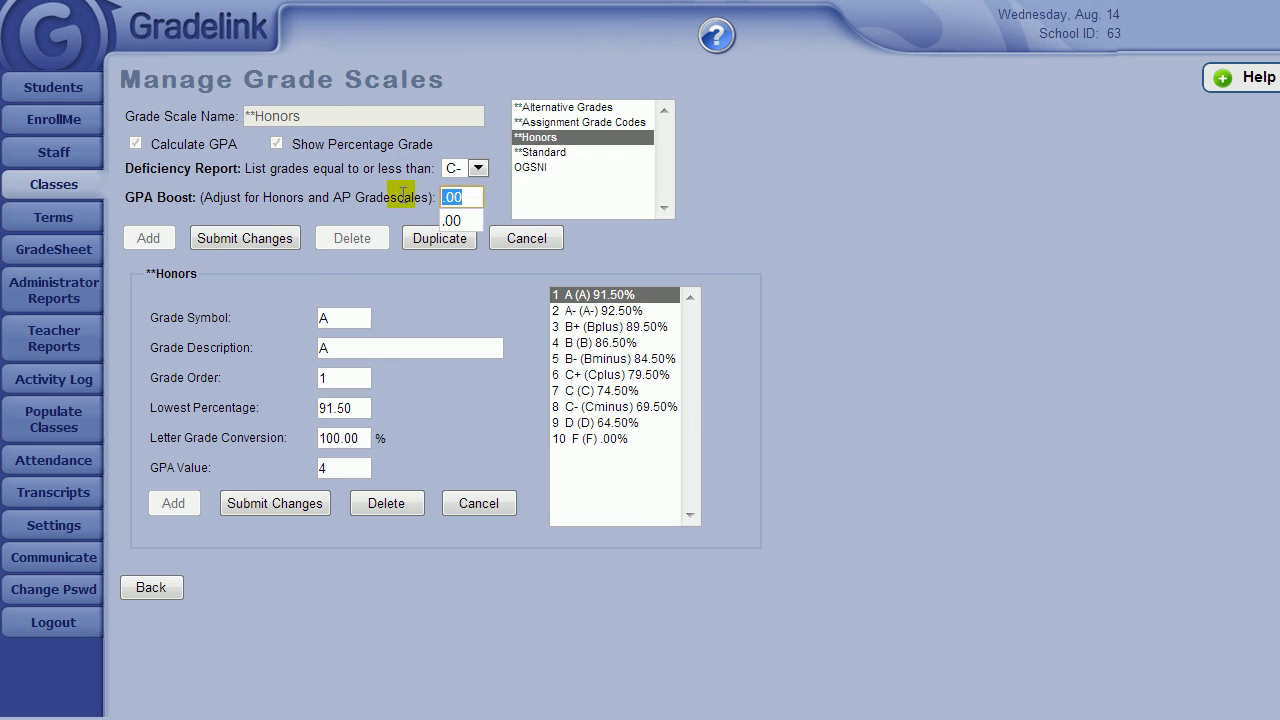
type("1")
left_click(412, 196)
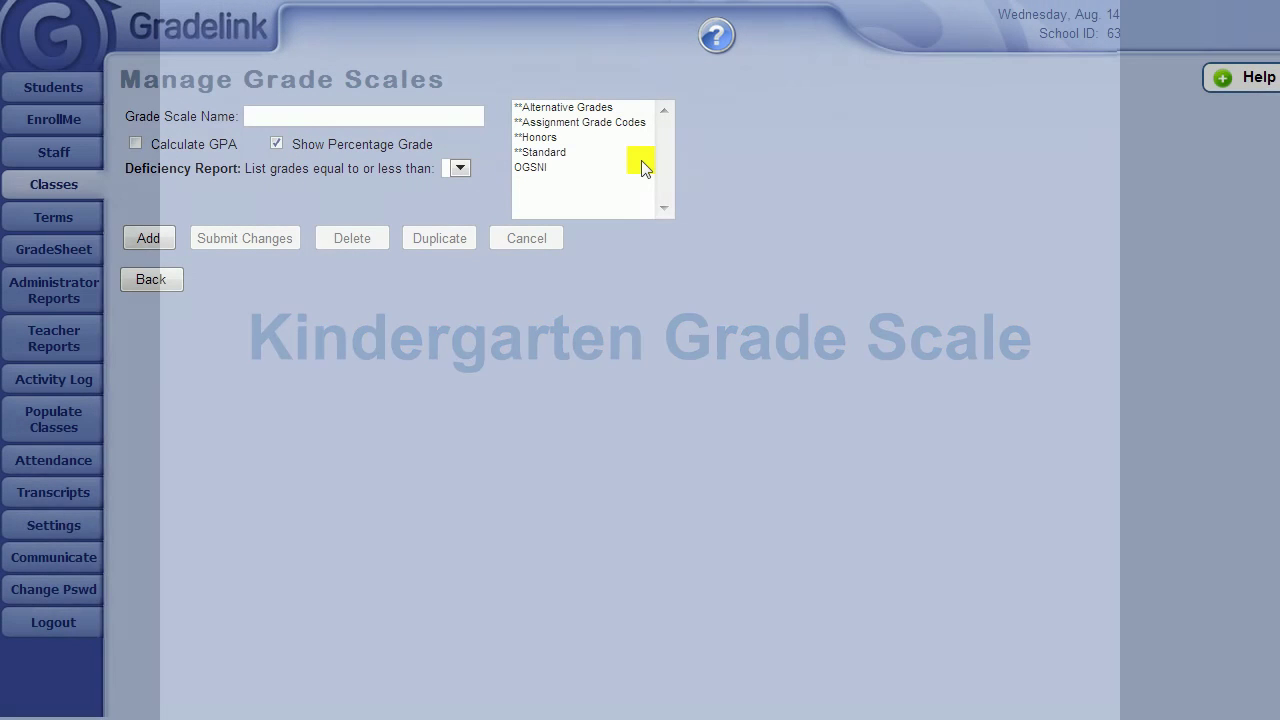
Step: Add a new grade scale named Kindergarten, with GPA calculation off and the percentage grade shown
left_click(282, 120)
type("Kin")
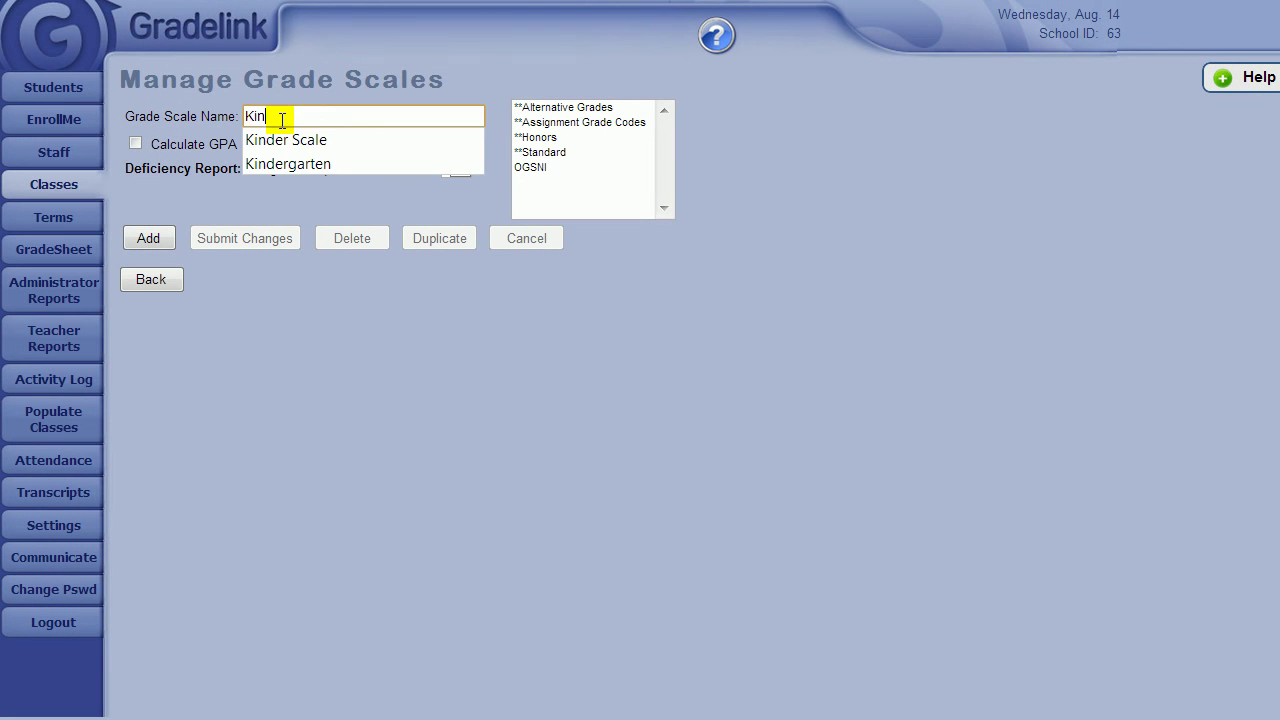
type("dergarten")
key("Tab")
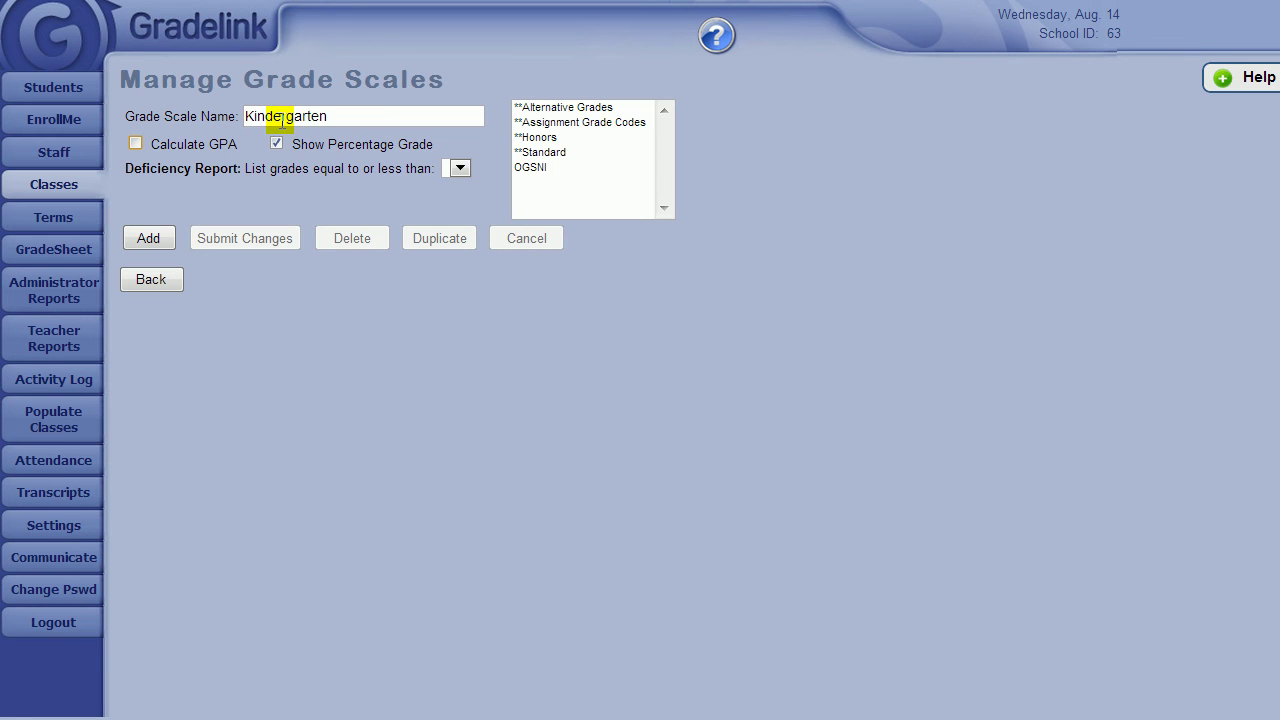
left_click(158, 240)
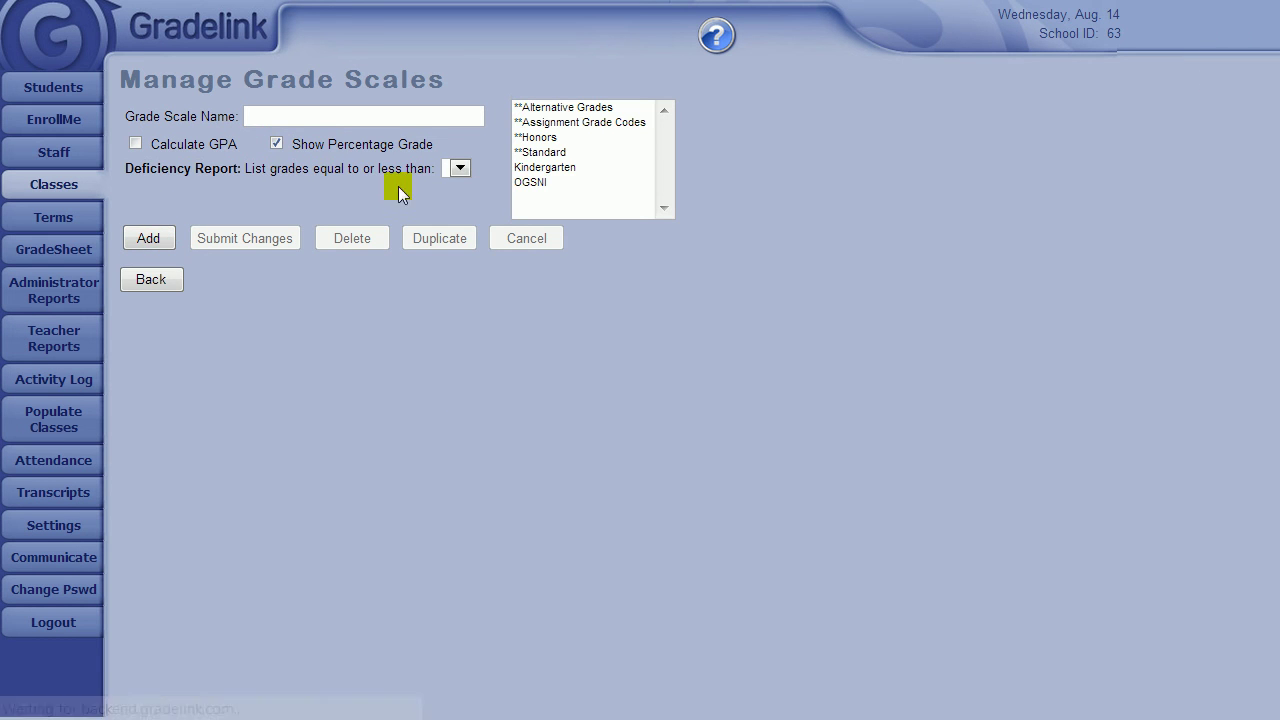
Step: Check the Excellent grade's lowest percentage in the Kindergarten scale, turn off the scale's percentage grade display and submit the change
left_click(526, 167)
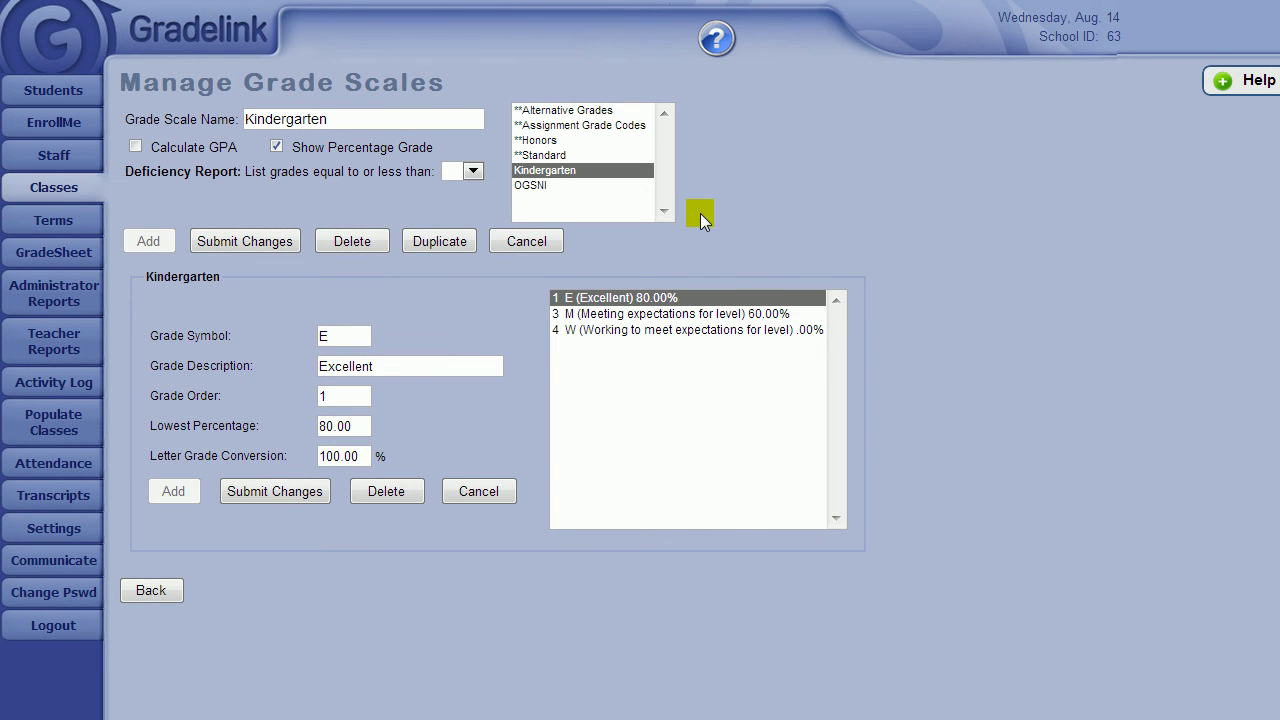
left_click(368, 424)
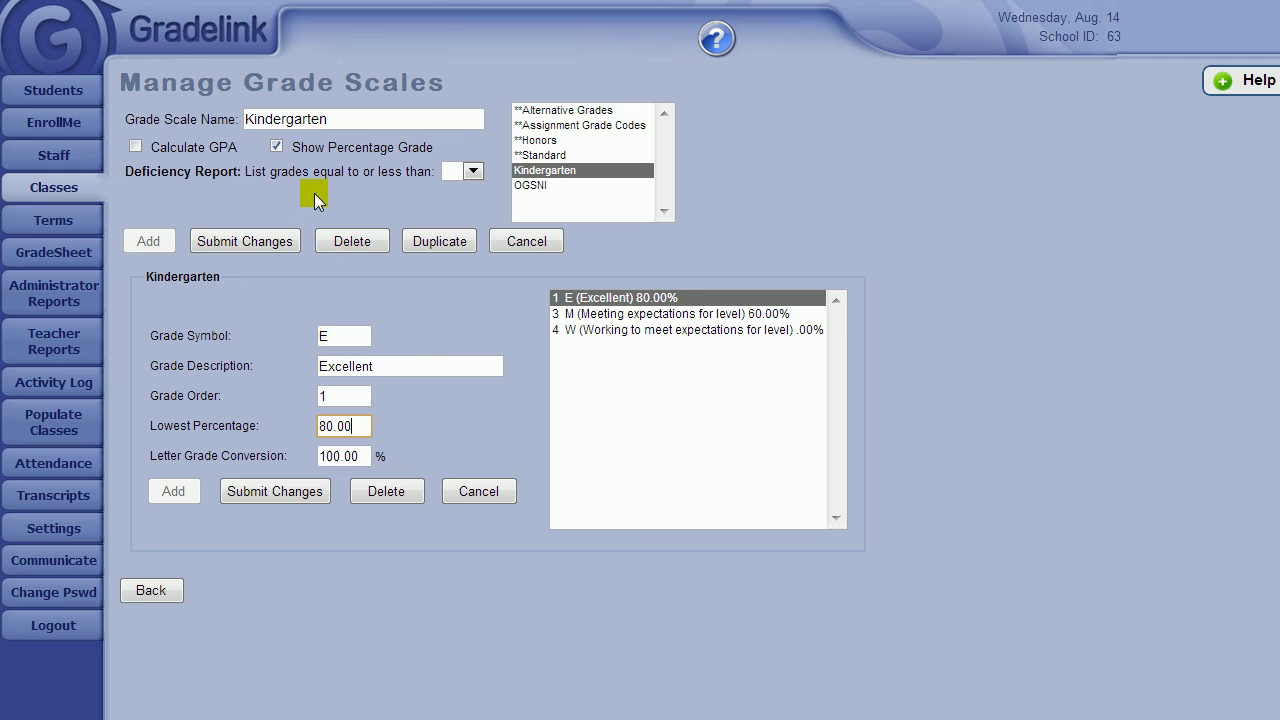
left_click(276, 148)
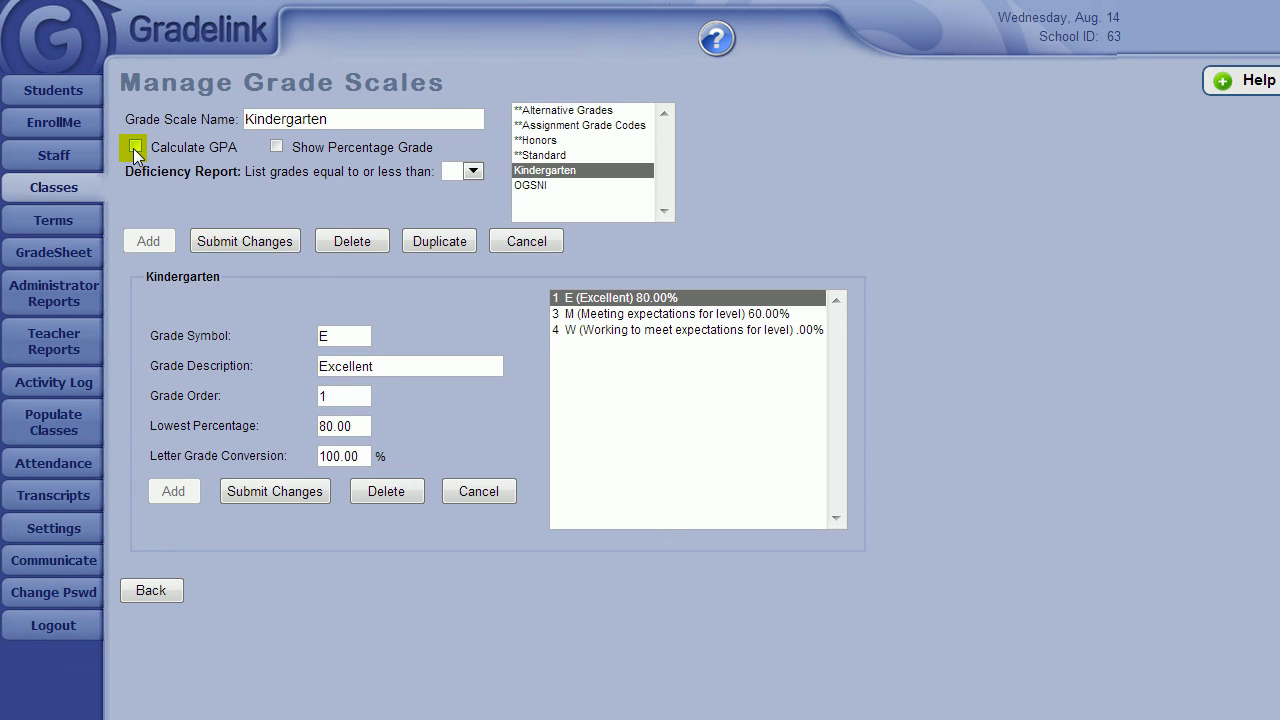
left_click(245, 241)
Step: Examine the grade scale options available for a new class in the Classes section, leaving the selection unchanged
left_click(47, 193)
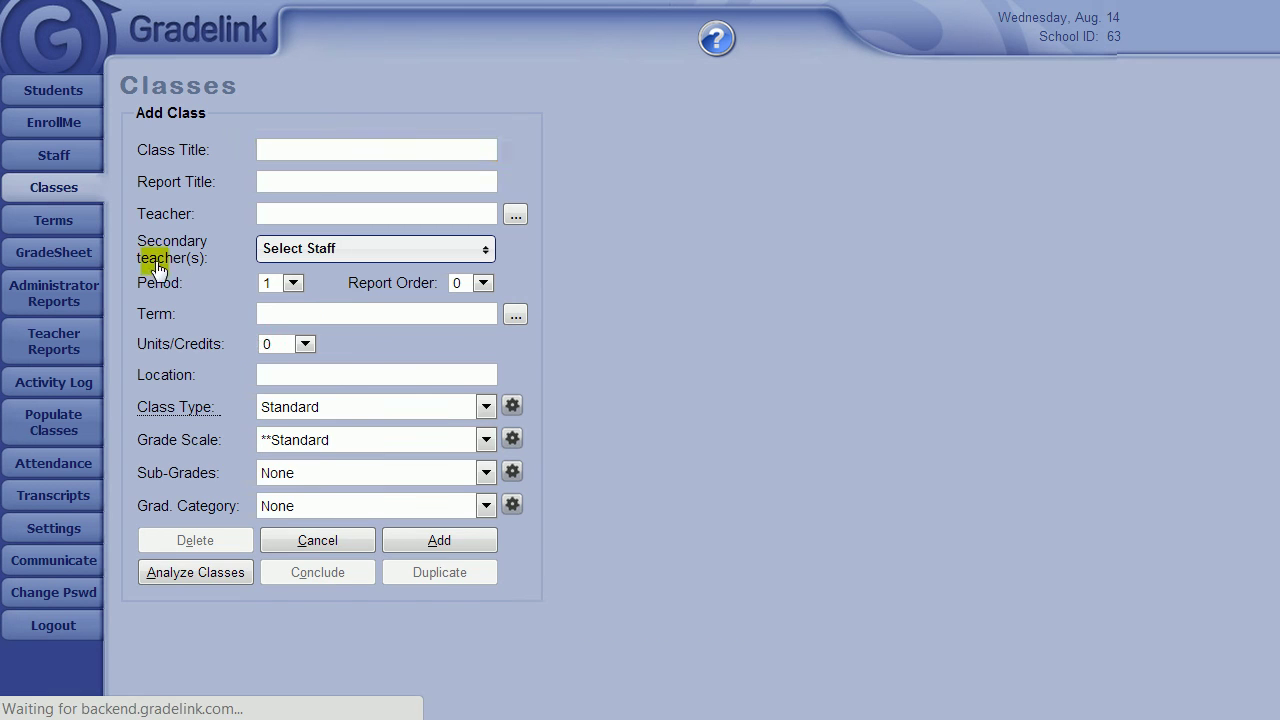
left_click(485, 441)
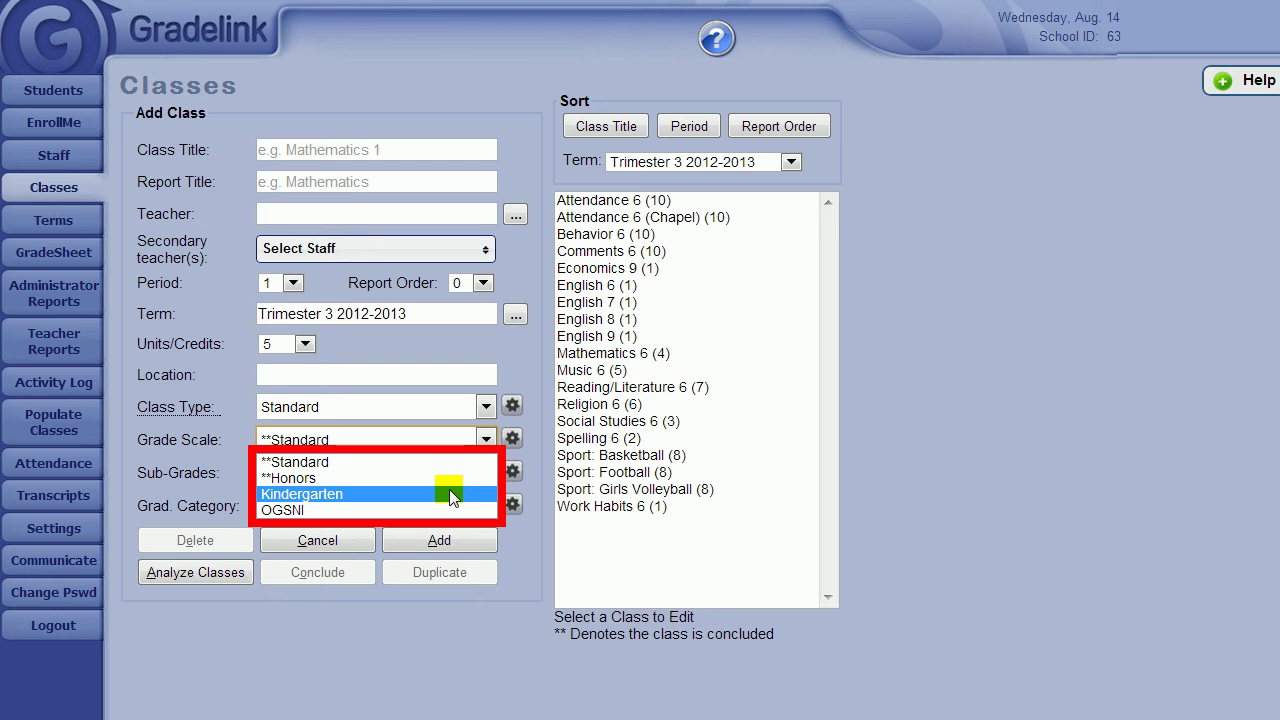
left_click(194, 652)
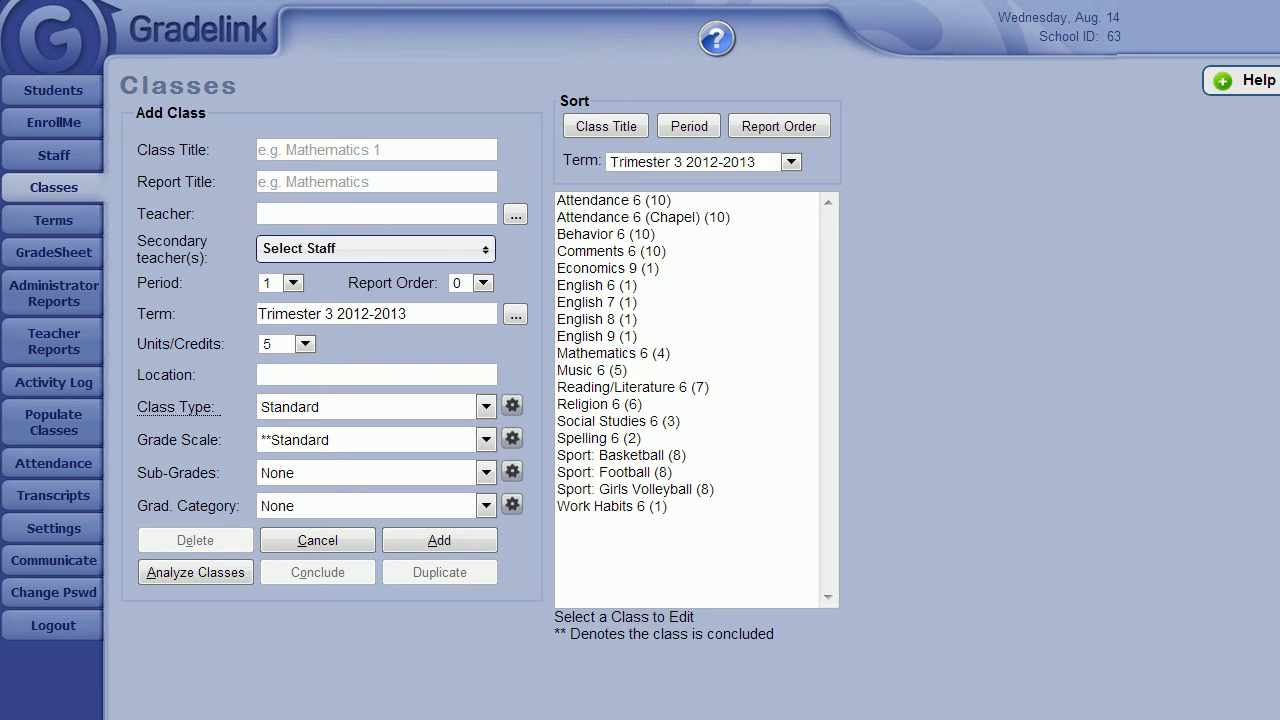